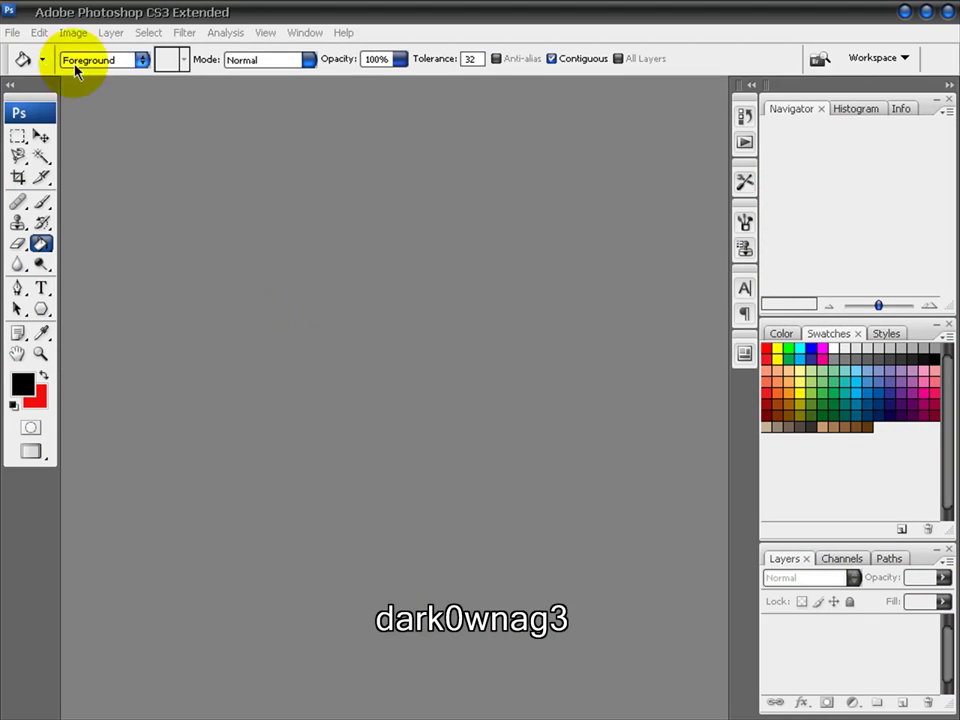
Step: Create a 1024×768, 72 ppi document and fill the white canvas with black
left_click(14, 32)
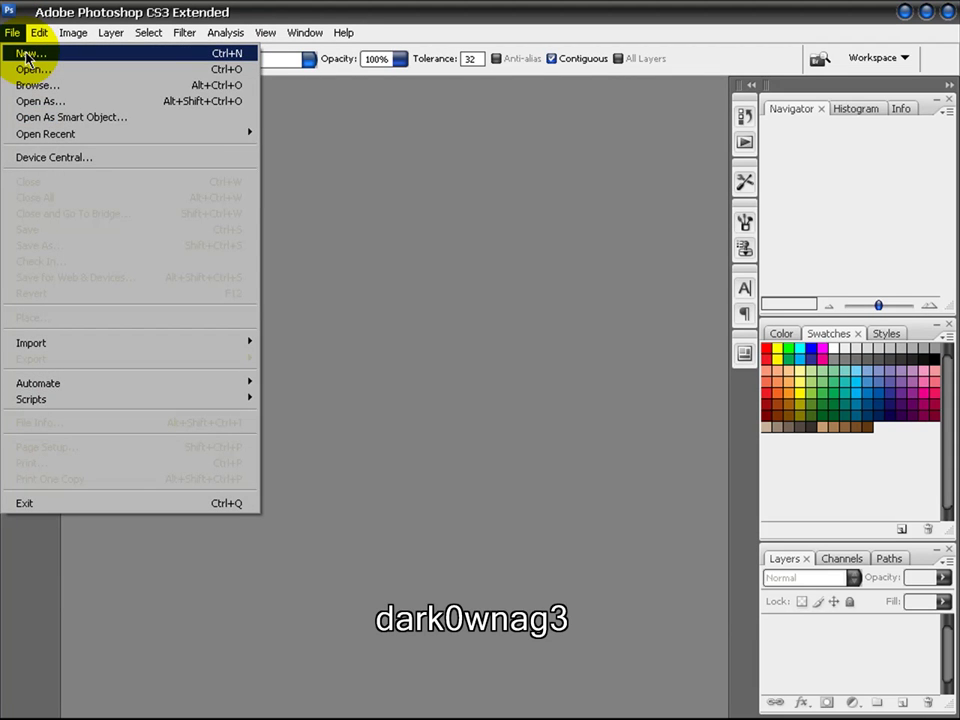
left_click(27, 56)
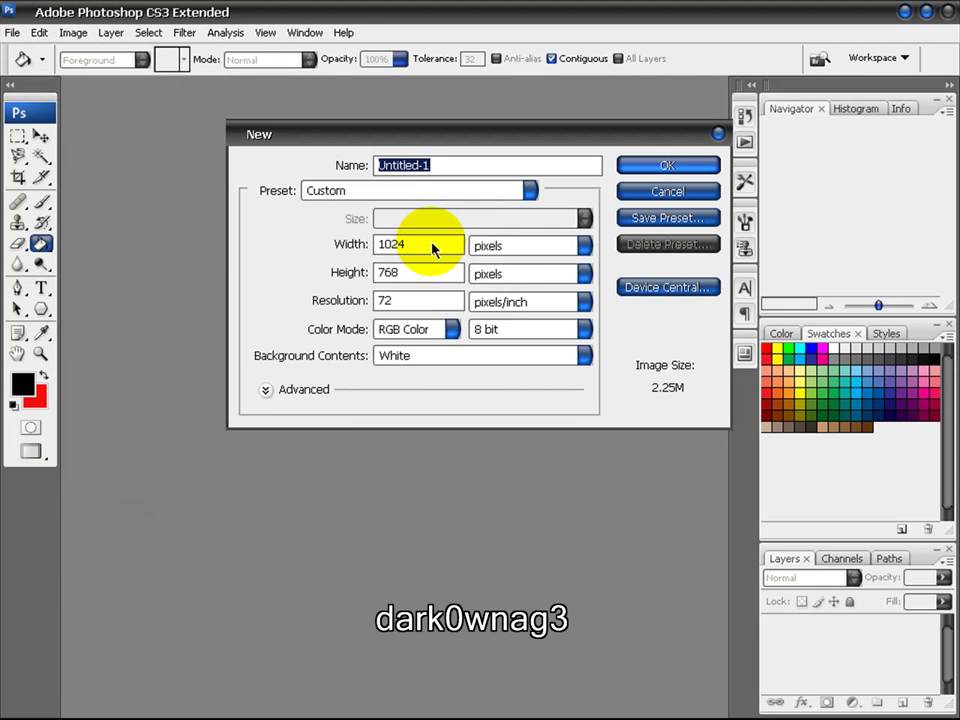
left_click(645, 164)
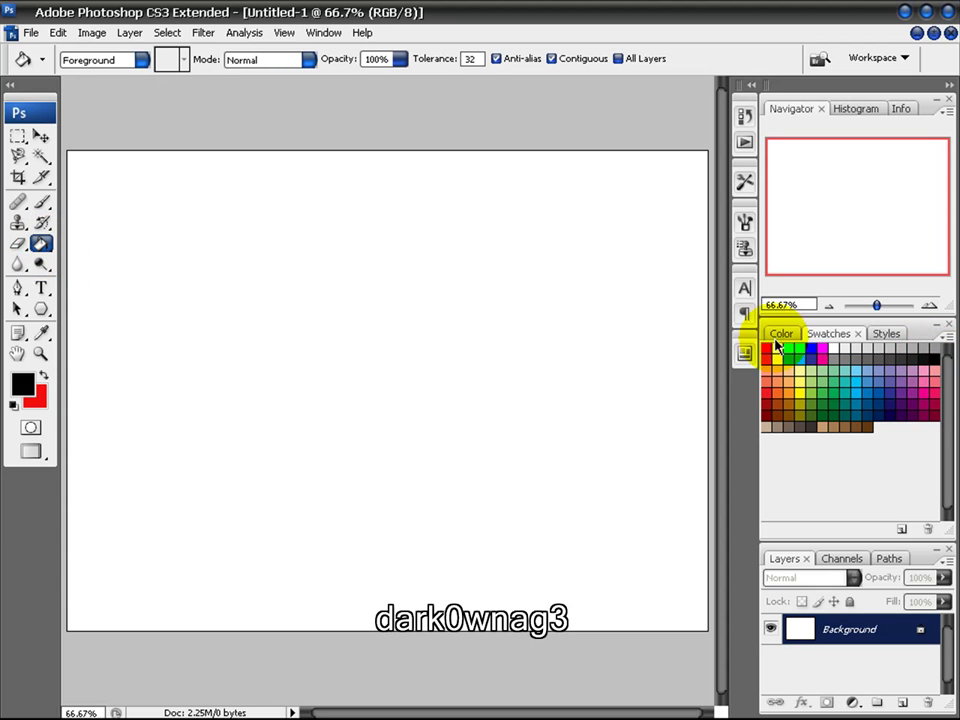
left_click(307, 321)
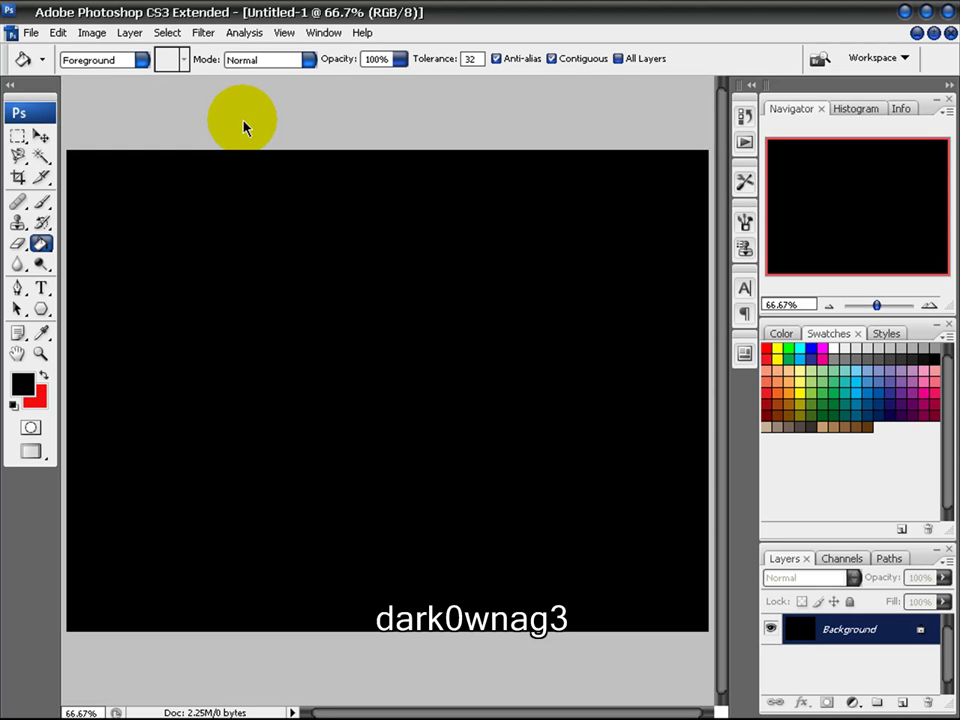
Step: Duplicate the Background layer as Background copy and set its blend mode to Lighten
right_click(869, 630)
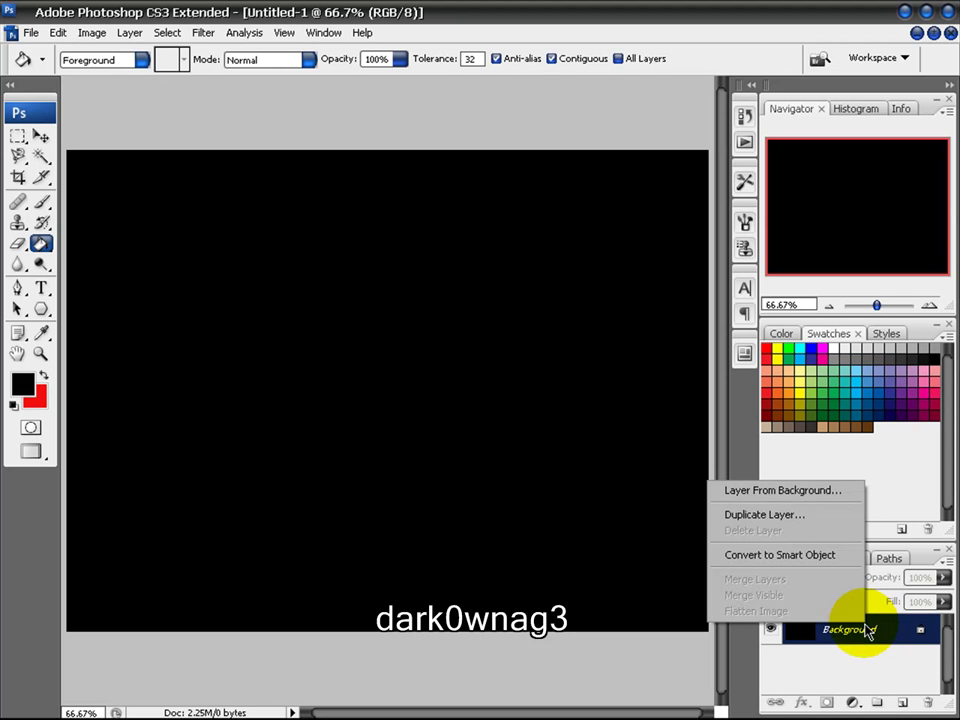
left_click(795, 514)
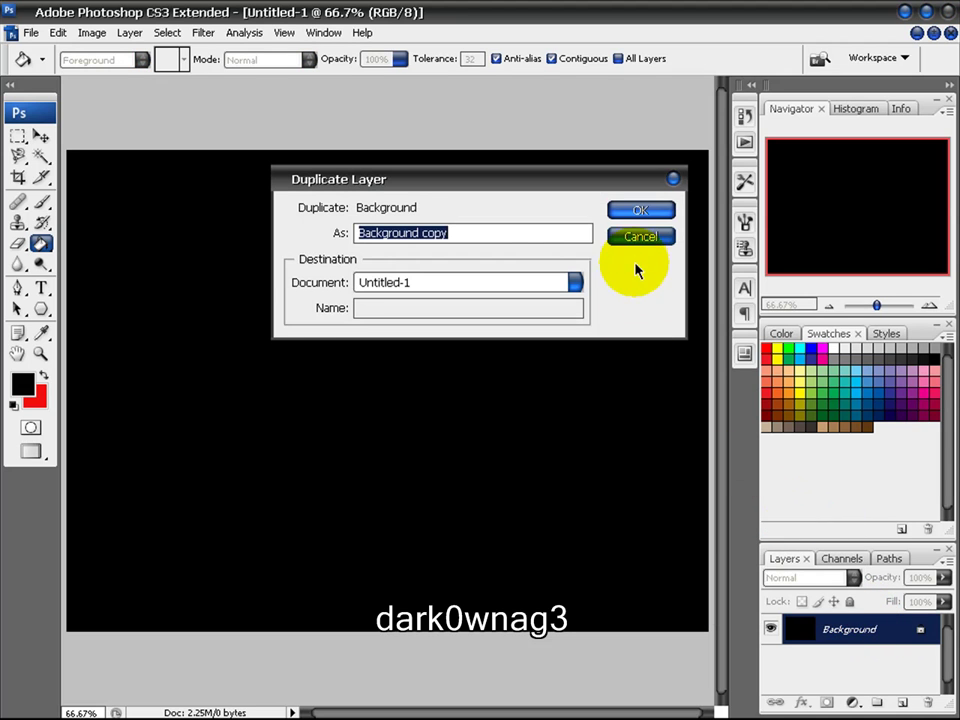
left_click(637, 213)
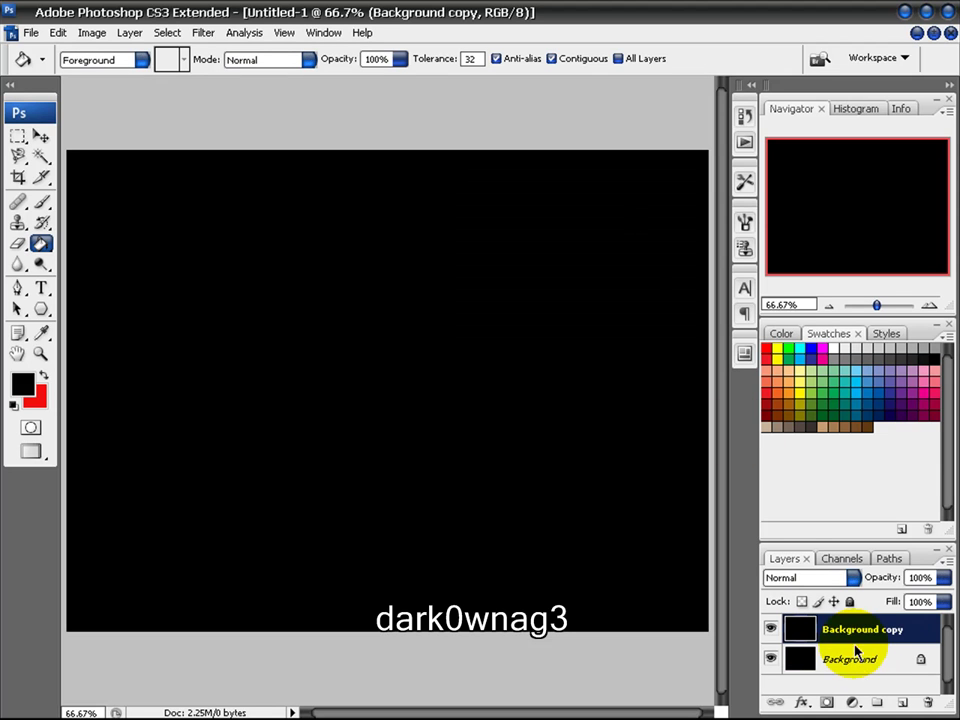
left_click(852, 578)
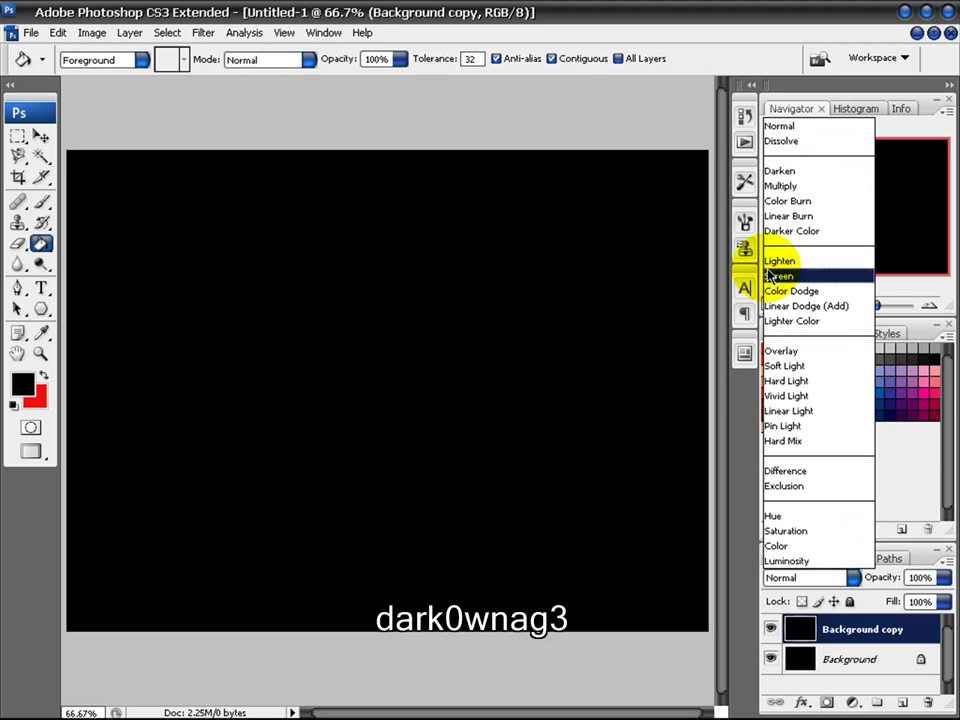
left_click(793, 263)
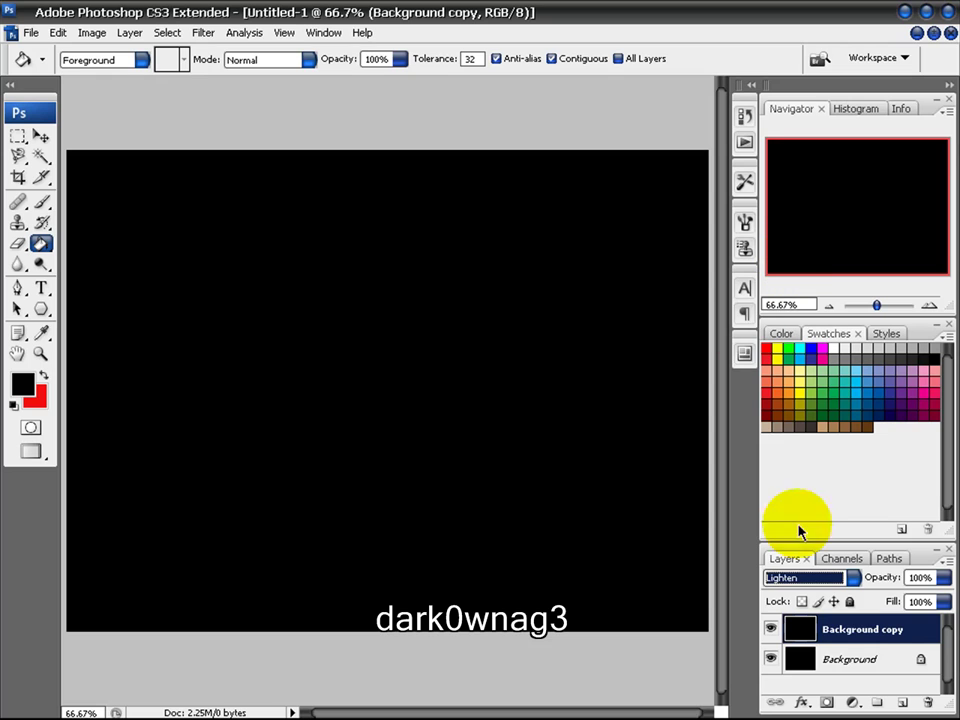
left_click(213, 292)
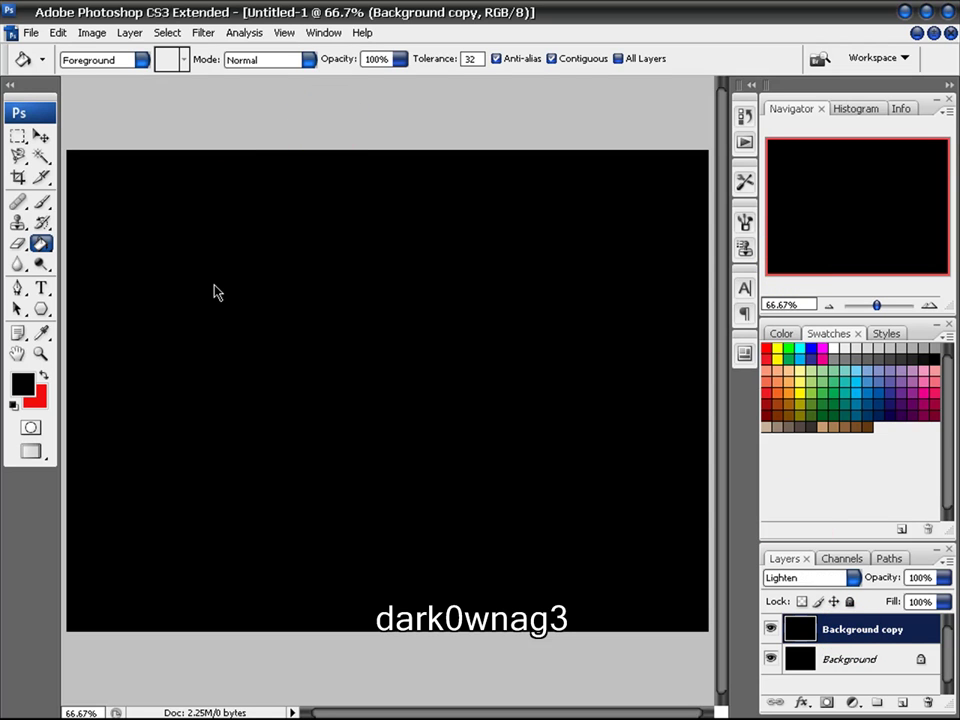
Step: Render a 100% brightness, 50-300mm Zoom lens flare centred on Background copy
left_click(217, 40)
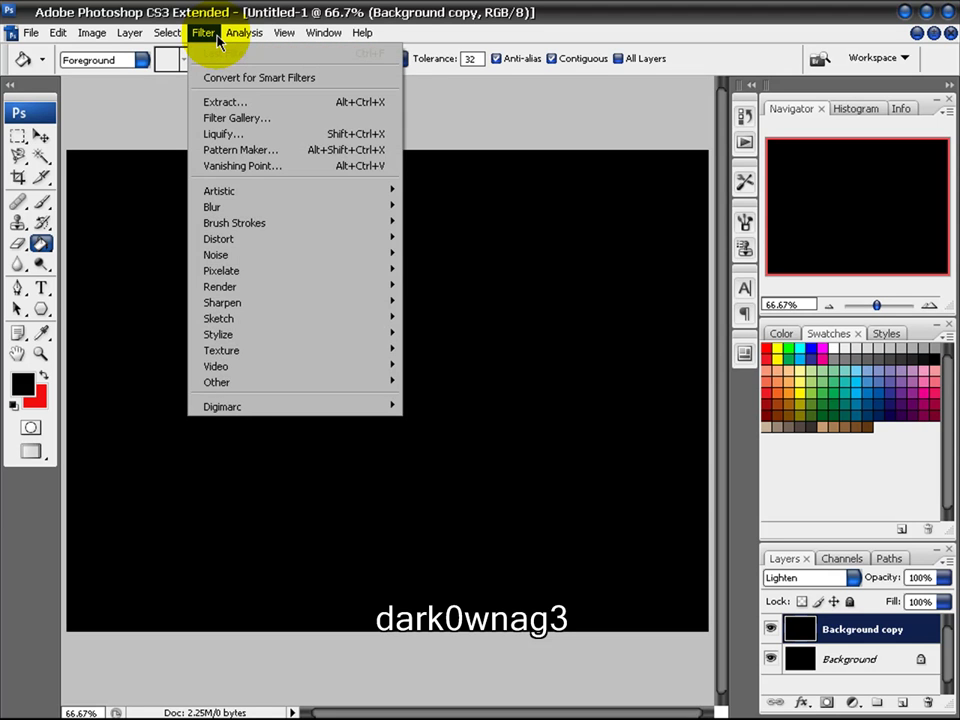
mouse_move(220, 286)
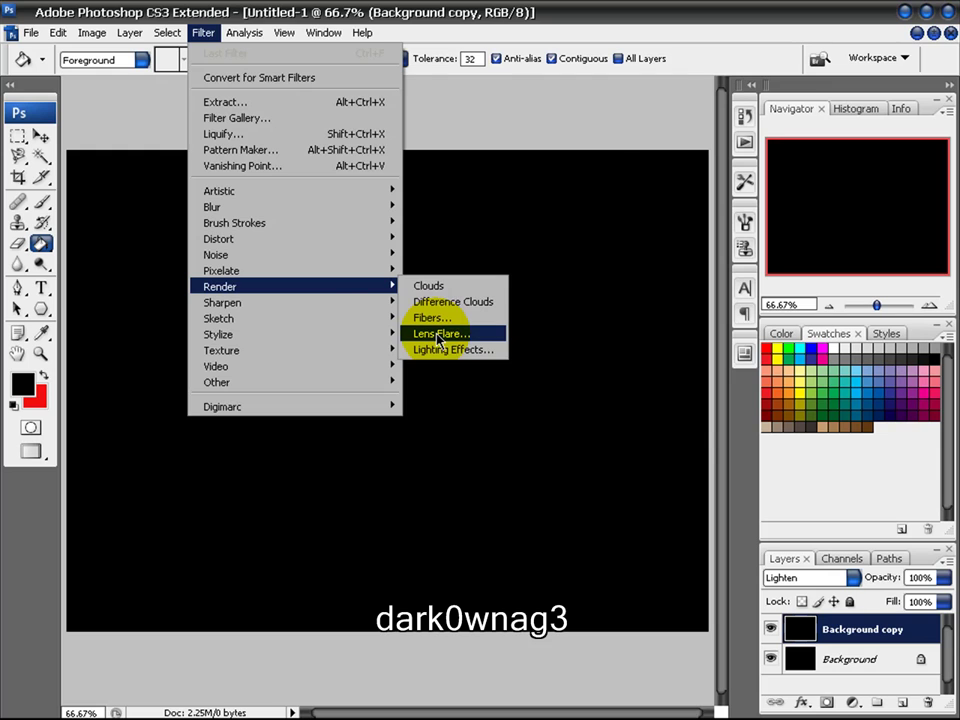
left_click(438, 335)
left_click(420, 238)
left_click(421, 238)
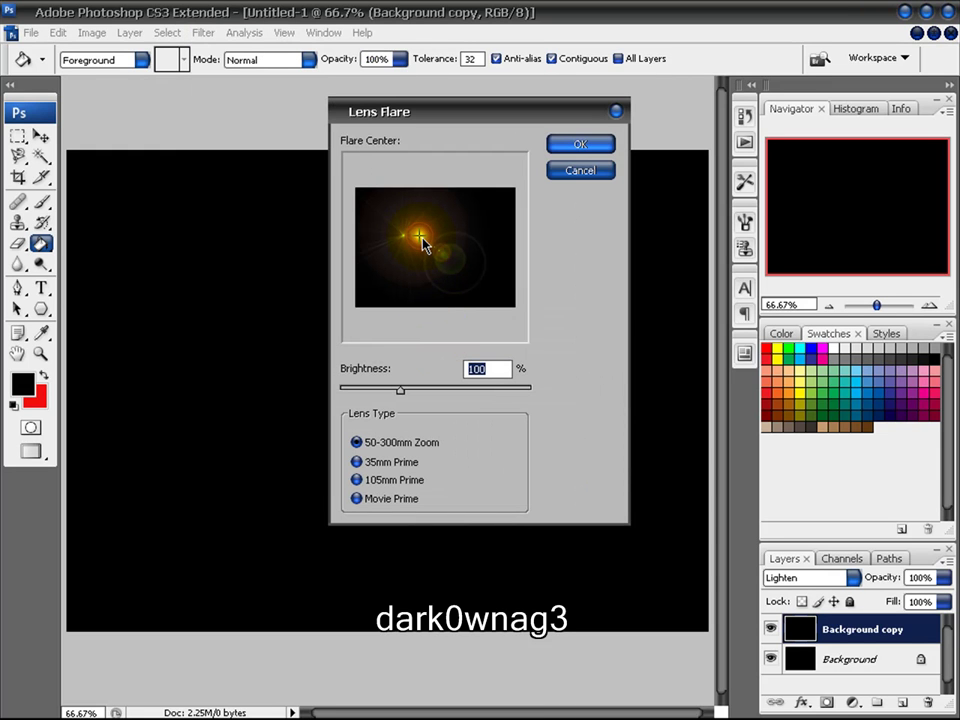
left_click(427, 247)
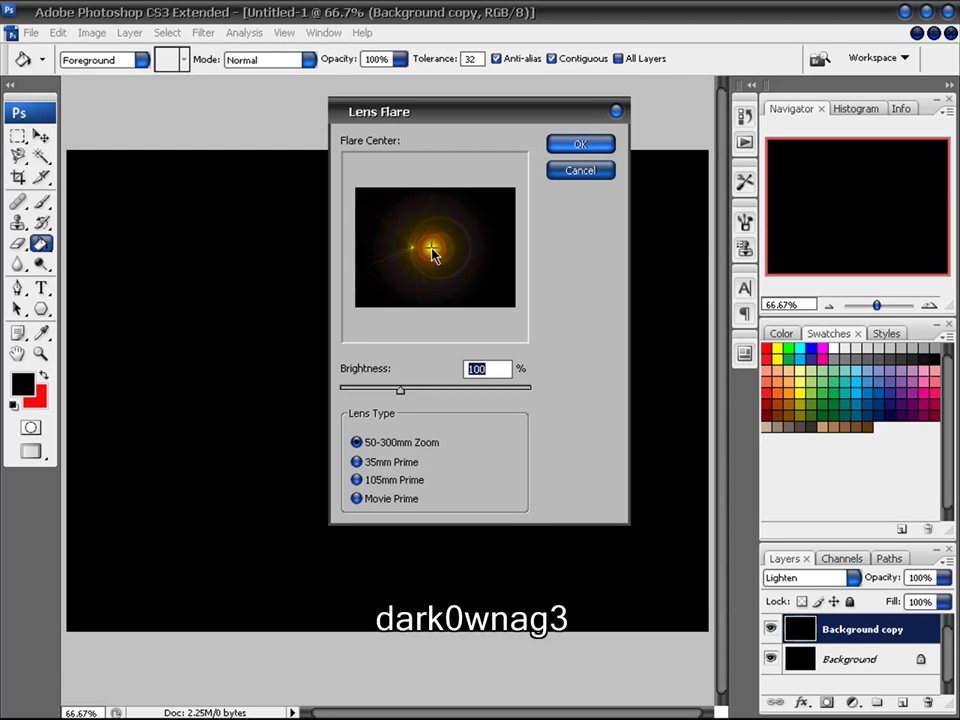
left_click(437, 252)
left_click(433, 249)
left_click(595, 164)
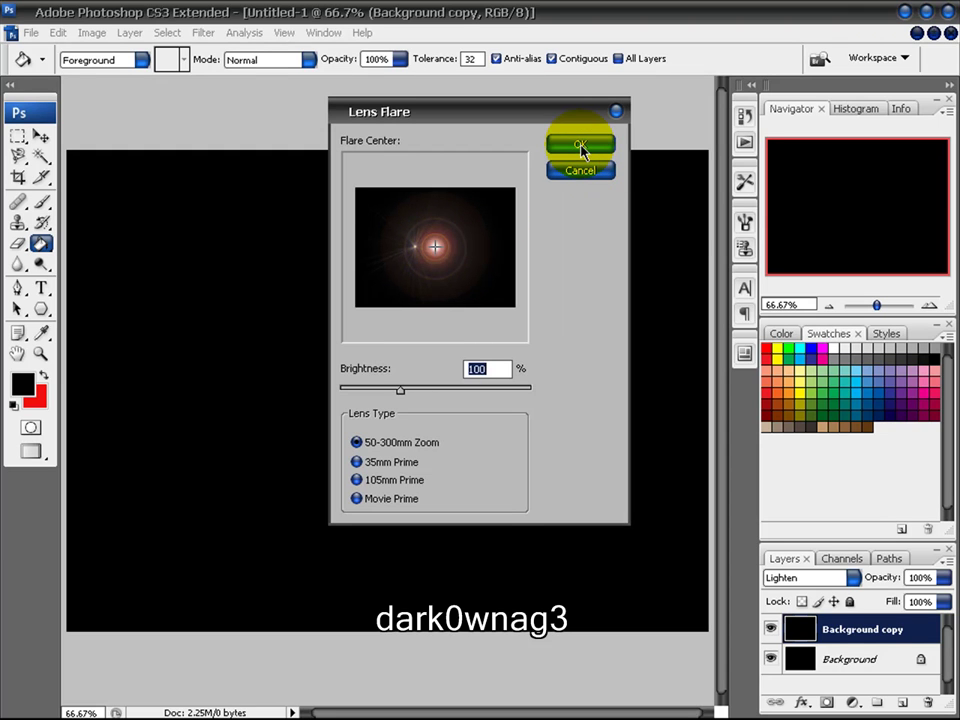
left_click(581, 147)
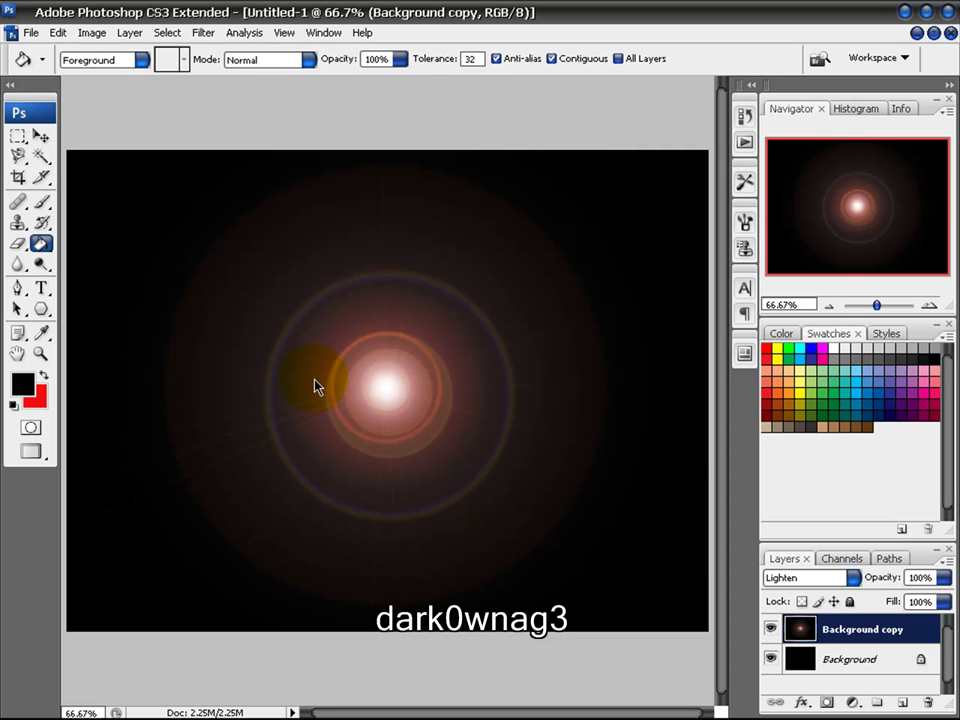
Step: Apply Hue/Saturation with Hue −145 and Saturation +100, turning the flare deep blue
left_click(92, 33)
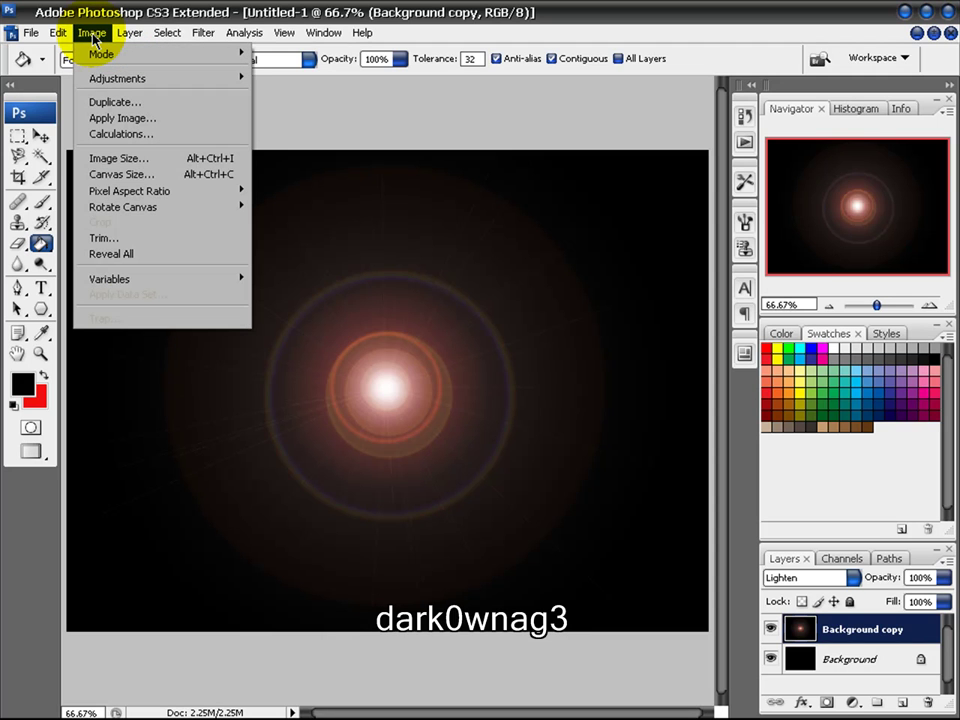
mouse_move(117, 78)
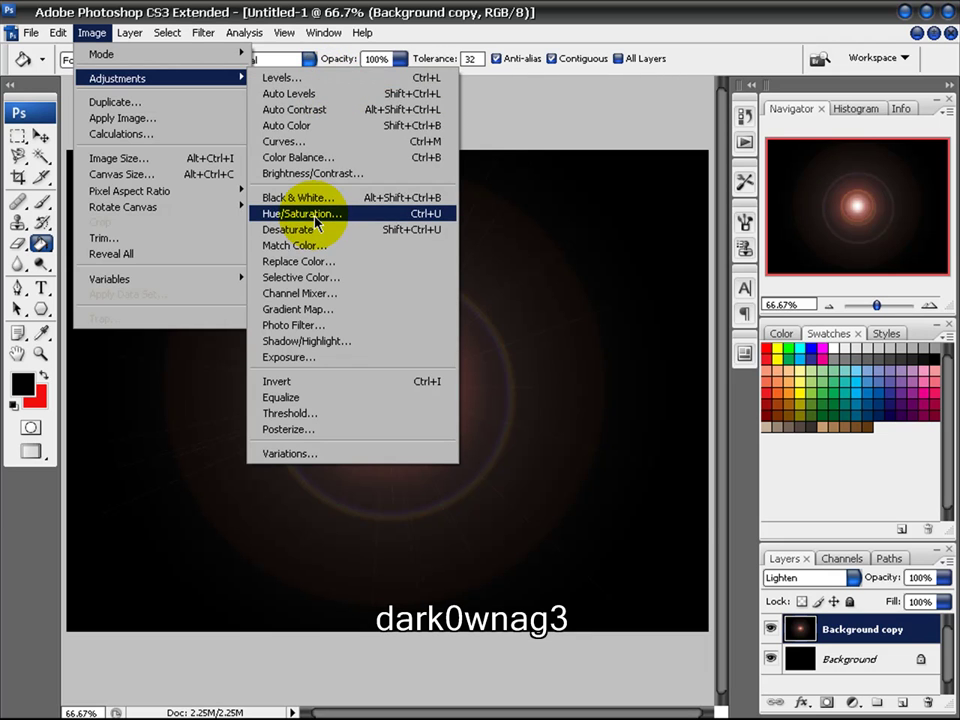
left_click(316, 215)
left_click_drag(655, 384, 738, 386)
mouse_move(654, 336)
left_mouse_down()
mouse_move(713, 333)
mouse_move(586, 342)
left_mouse_up()
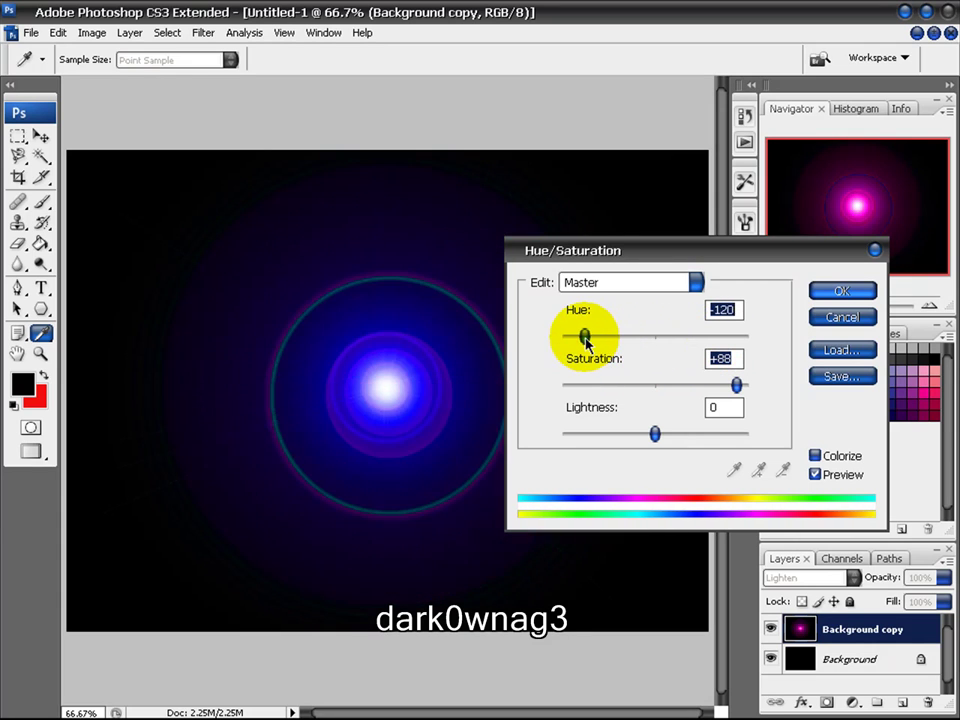
mouse_move(736, 386)
left_mouse_down()
mouse_move(670, 386)
mouse_move(750, 381)
left_mouse_up()
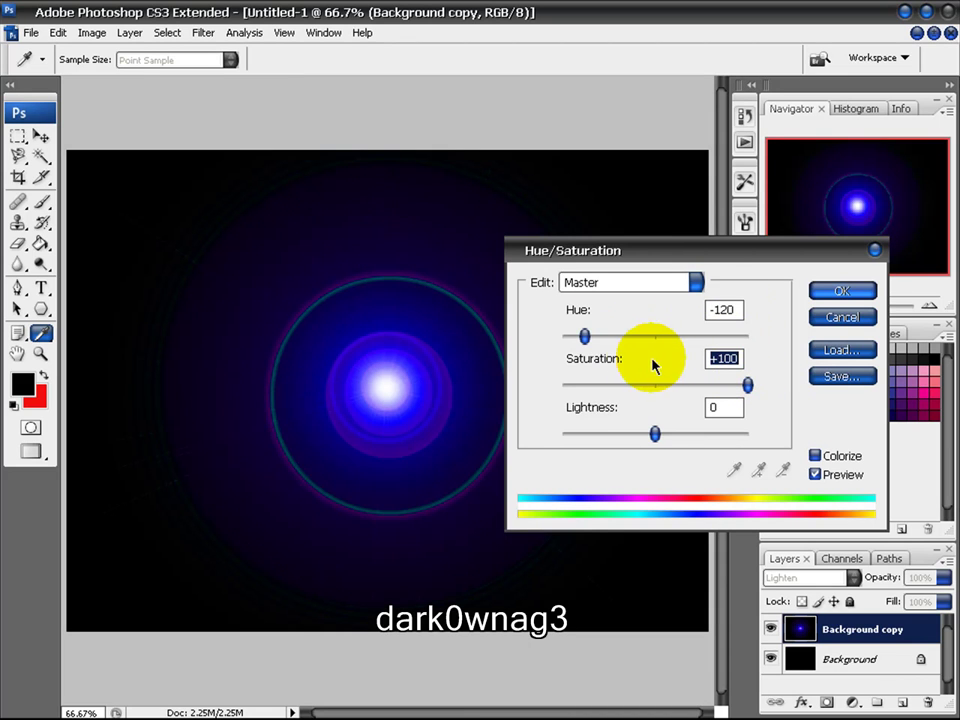
left_click_drag(591, 347, 578, 348)
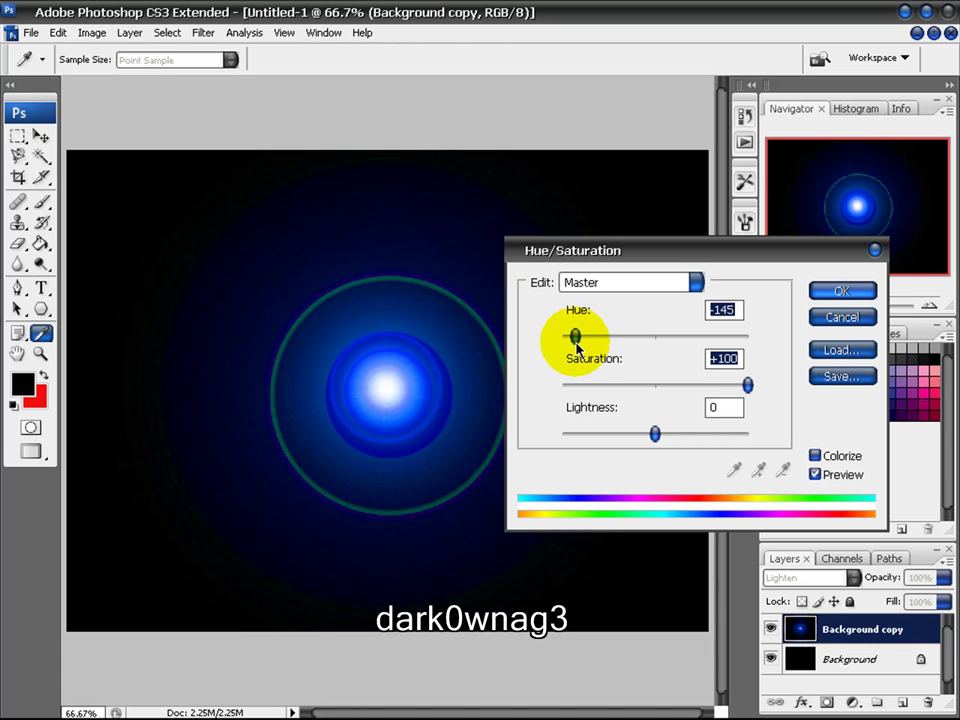
left_click(841, 291)
key("g")
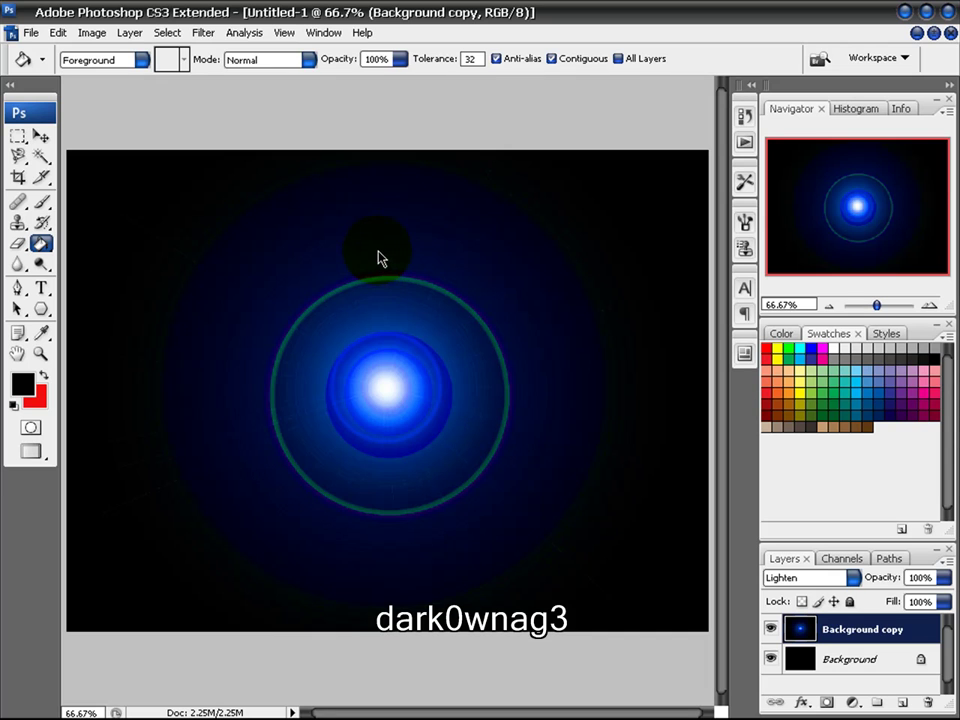
Step: Apply a Shear filter with an S-shaped curve, bending the blue glow into a wavy streak
left_click(219, 40)
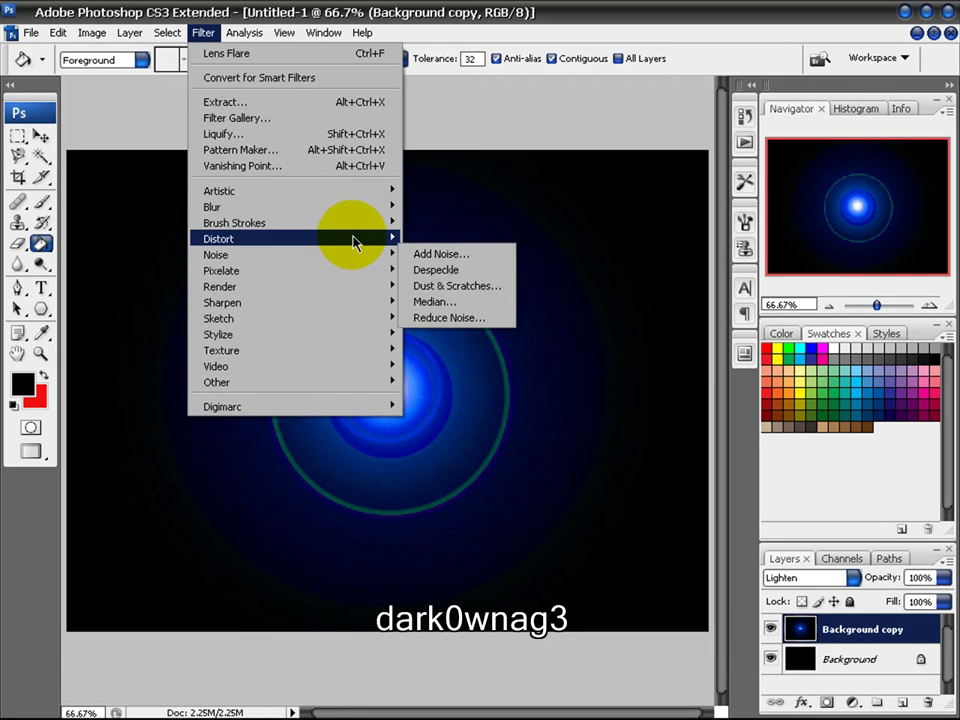
mouse_move(219, 239)
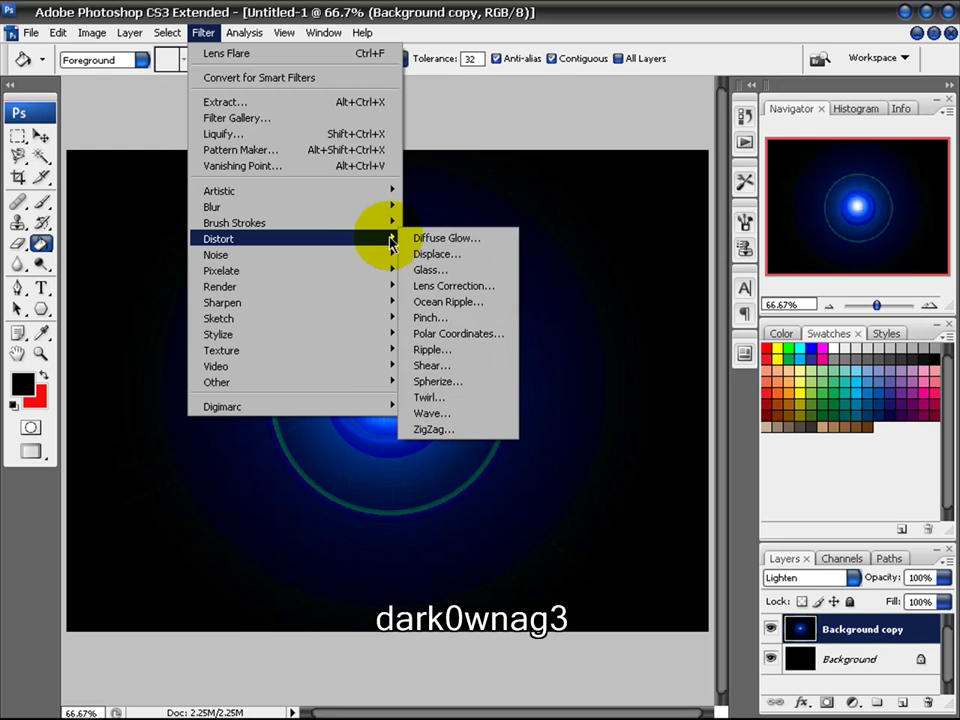
left_click(484, 366)
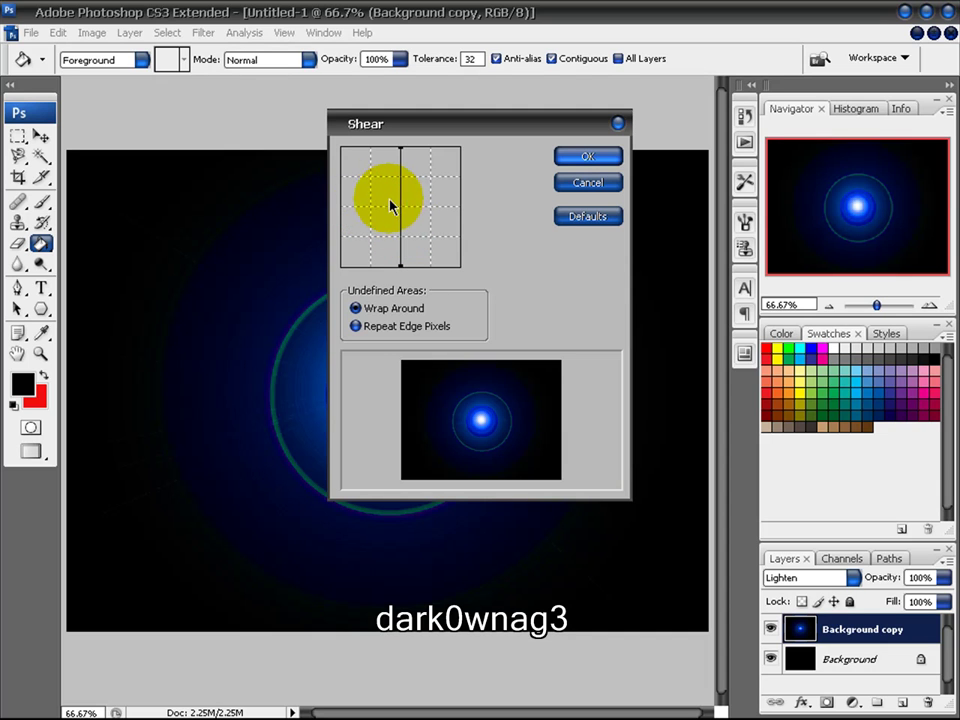
mouse_move(402, 201)
left_mouse_down()
mouse_move(409, 220)
mouse_move(372, 203)
left_mouse_up()
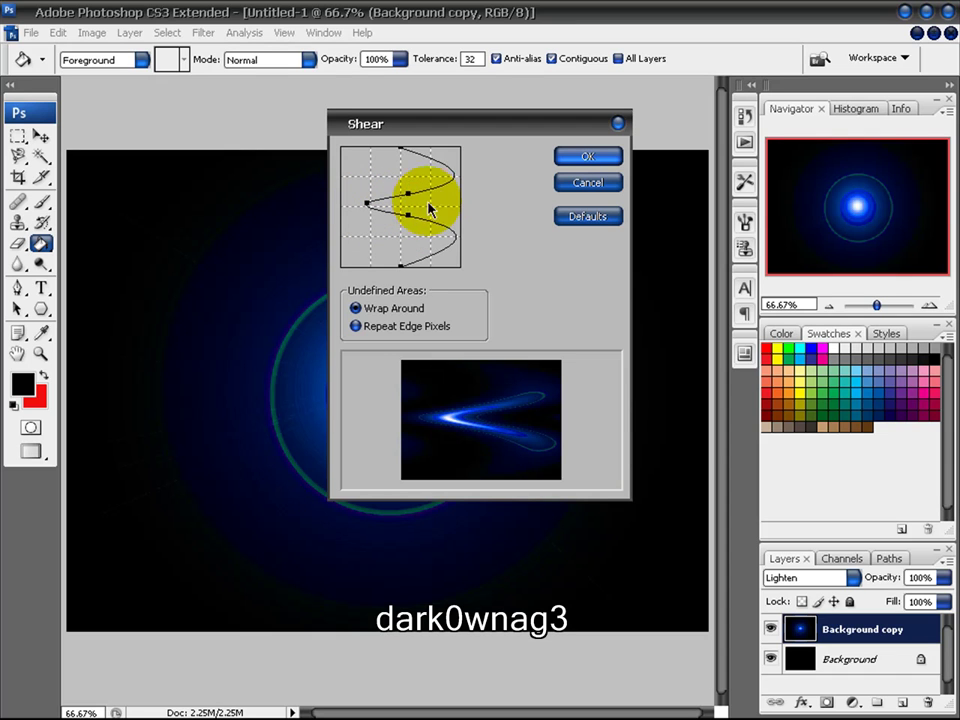
mouse_move(437, 170)
left_mouse_down()
mouse_move(403, 163)
mouse_move(408, 179)
left_mouse_up()
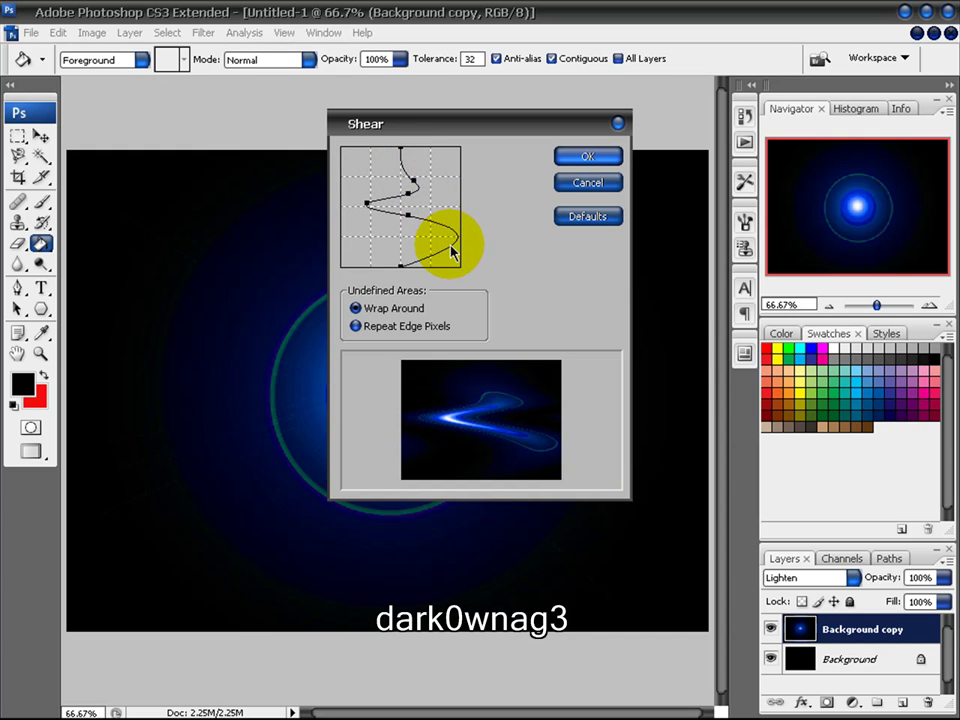
left_click_drag(448, 246, 416, 227)
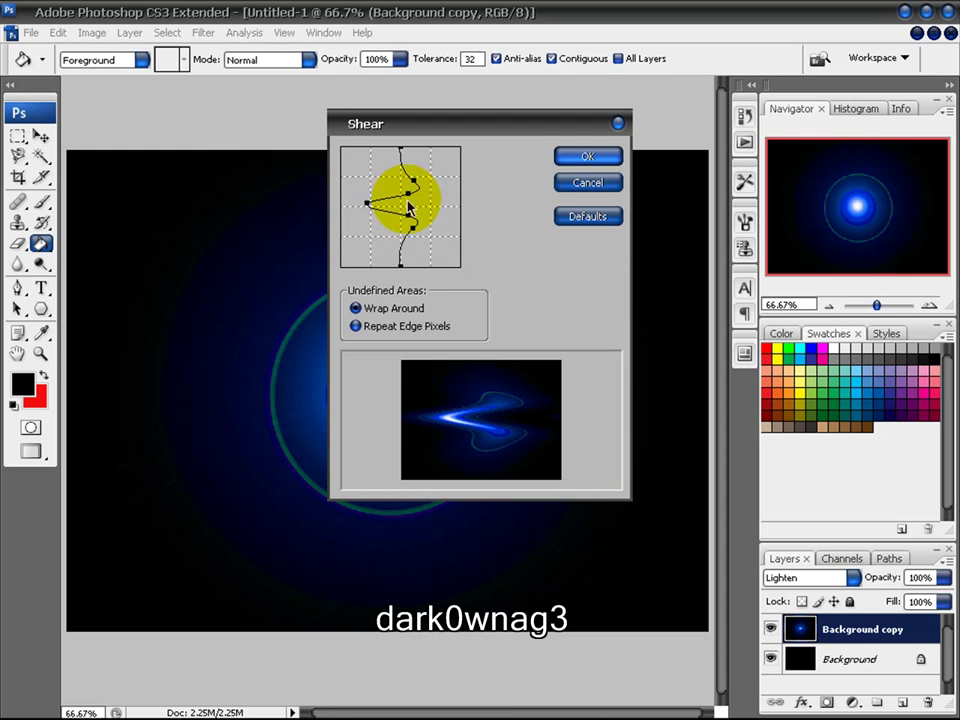
mouse_move(367, 203)
left_mouse_down()
mouse_move(404, 196)
mouse_move(394, 247)
mouse_move(410, 220)
mouse_move(376, 180)
mouse_move(422, 161)
mouse_move(432, 170)
left_mouse_up()
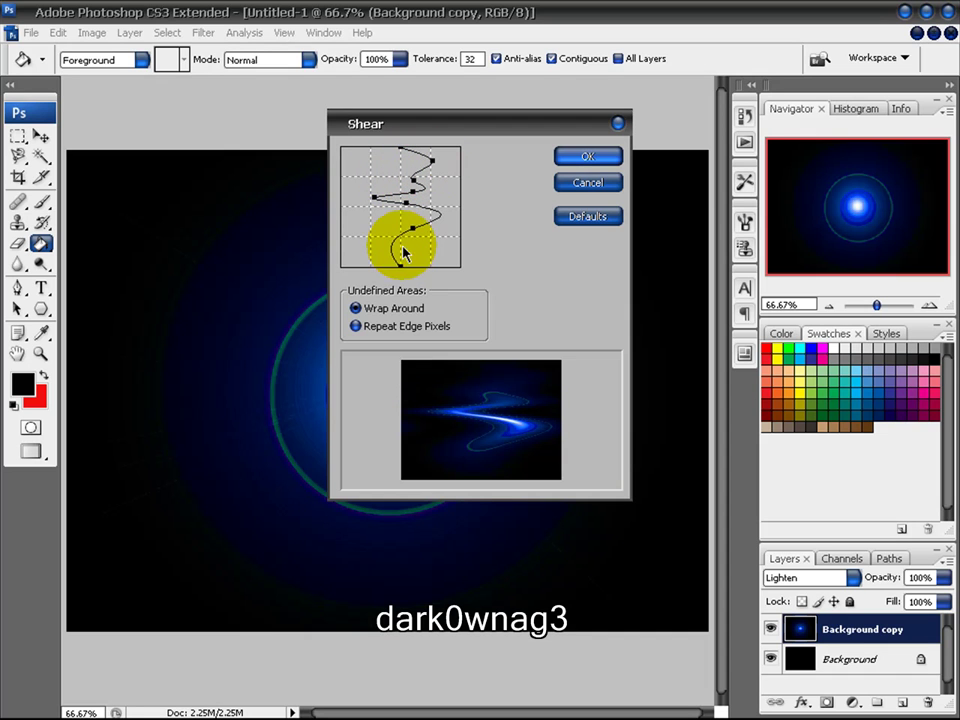
mouse_move(392, 240)
left_mouse_down()
mouse_move(437, 253)
mouse_move(380, 240)
mouse_move(412, 216)
mouse_move(392, 220)
mouse_move(383, 182)
left_mouse_up()
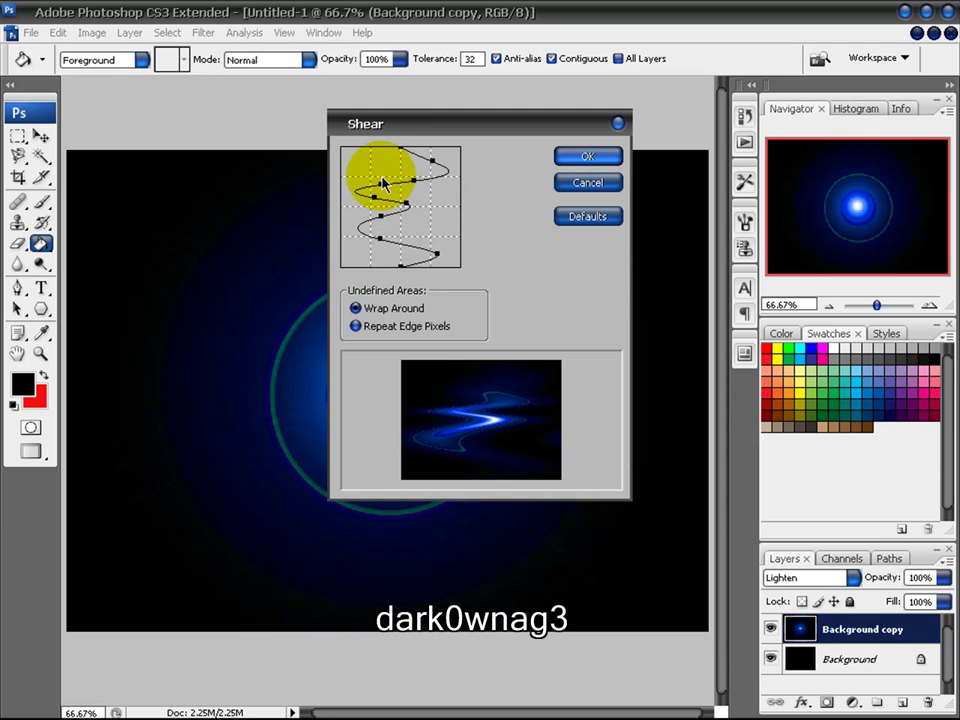
left_click(588, 156)
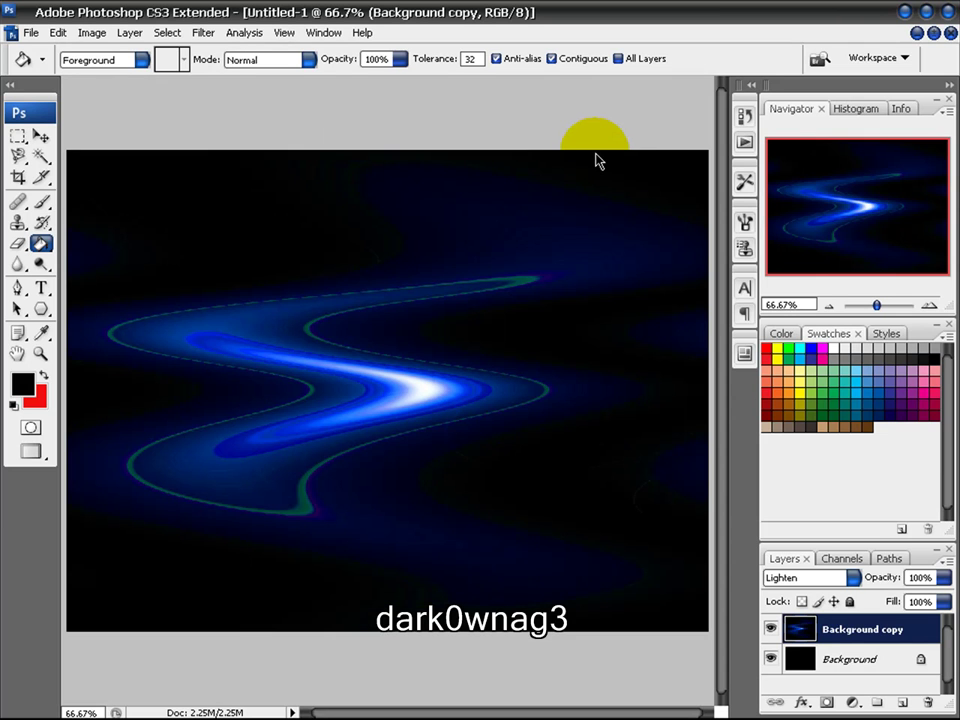
Step: Duplicate the streak layer as Background copy 2 and flip it horizontally
right_click(848, 629)
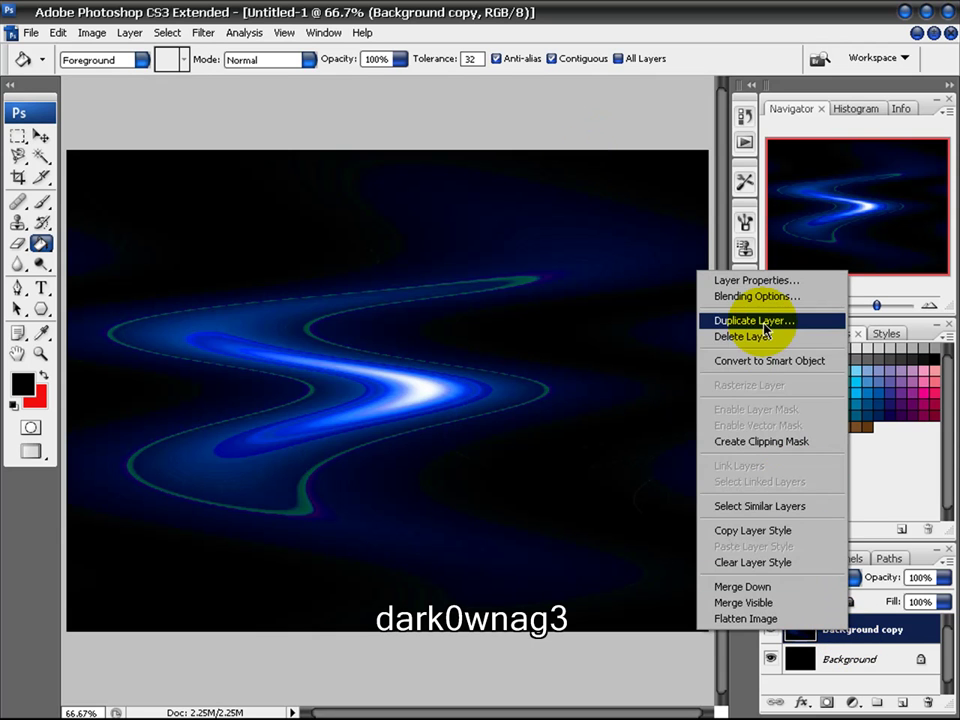
left_click(770, 320)
left_click(636, 210)
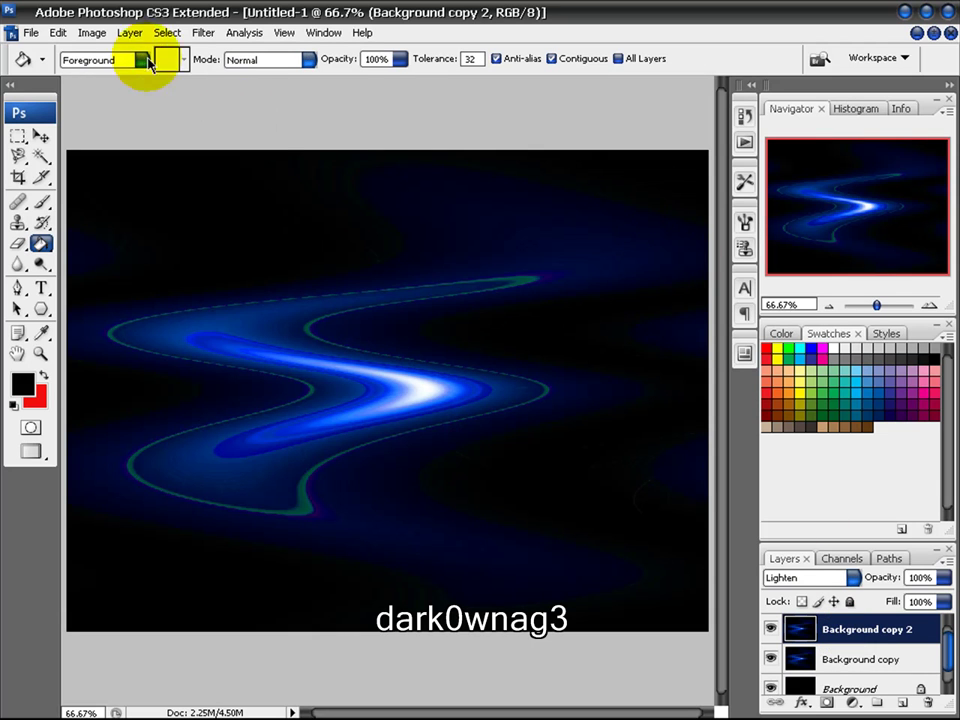
left_click(58, 33)
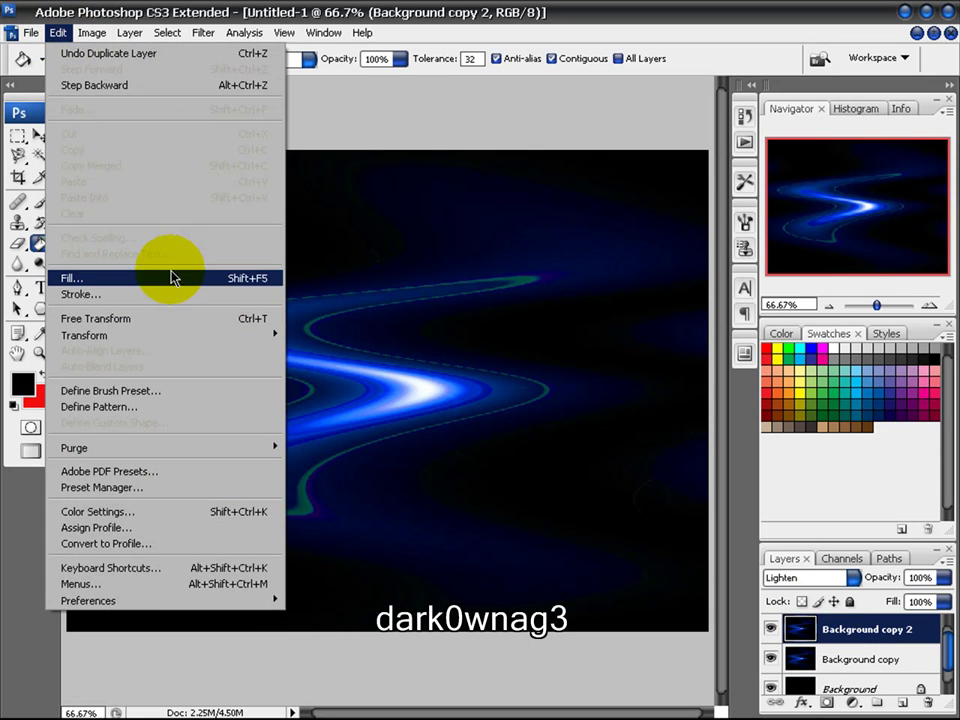
mouse_move(150, 334)
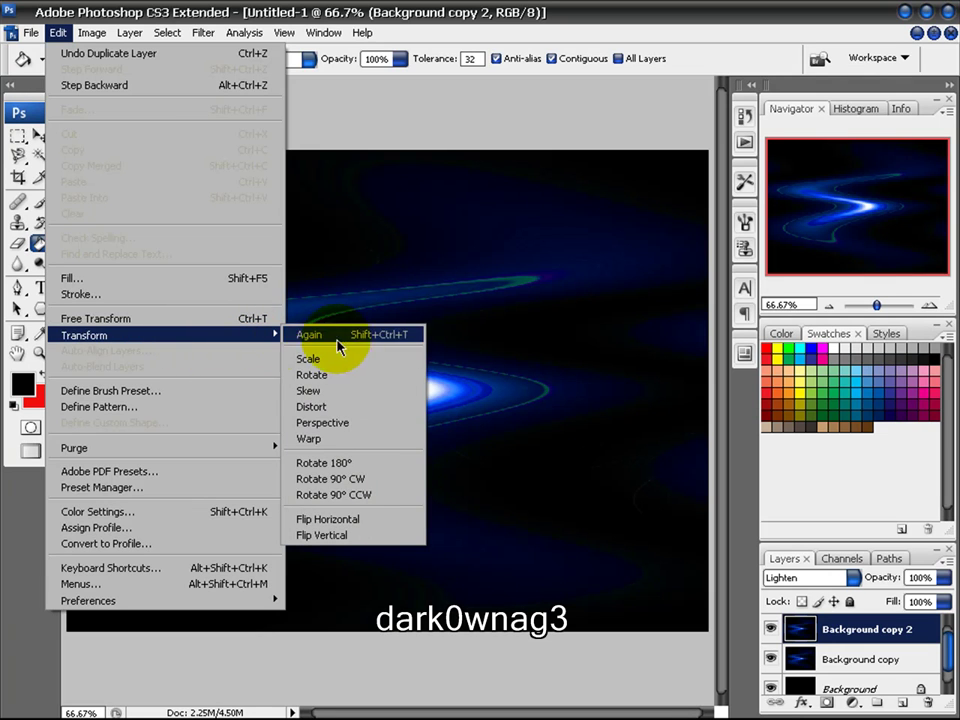
left_click(349, 527)
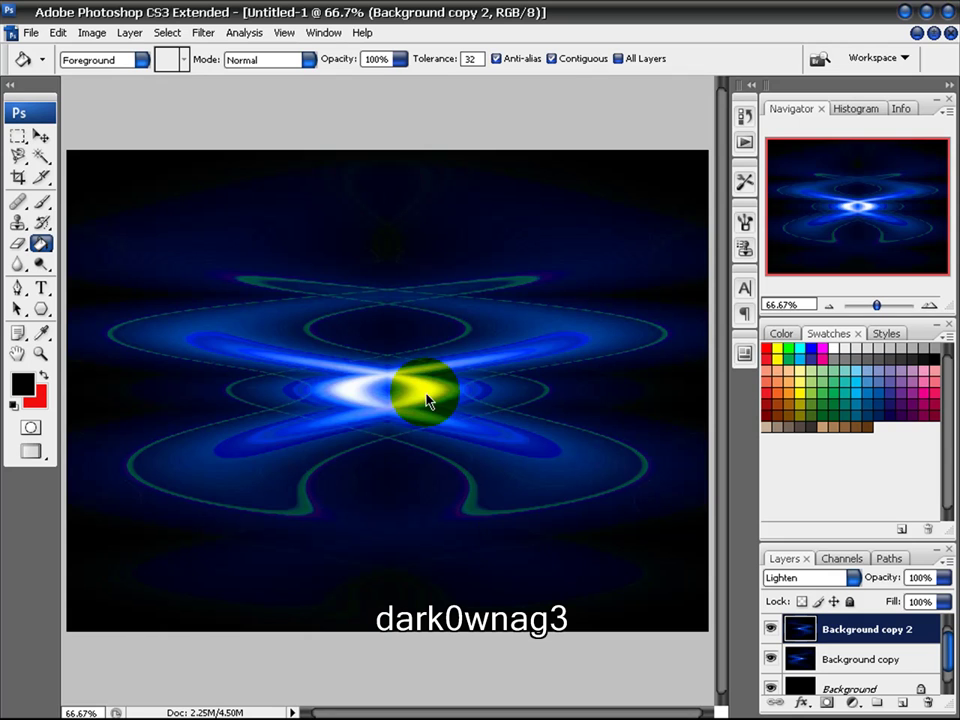
Step: Duplicate Background copy 2 as Background copy 3
right_click(877, 637)
left_click(770, 319)
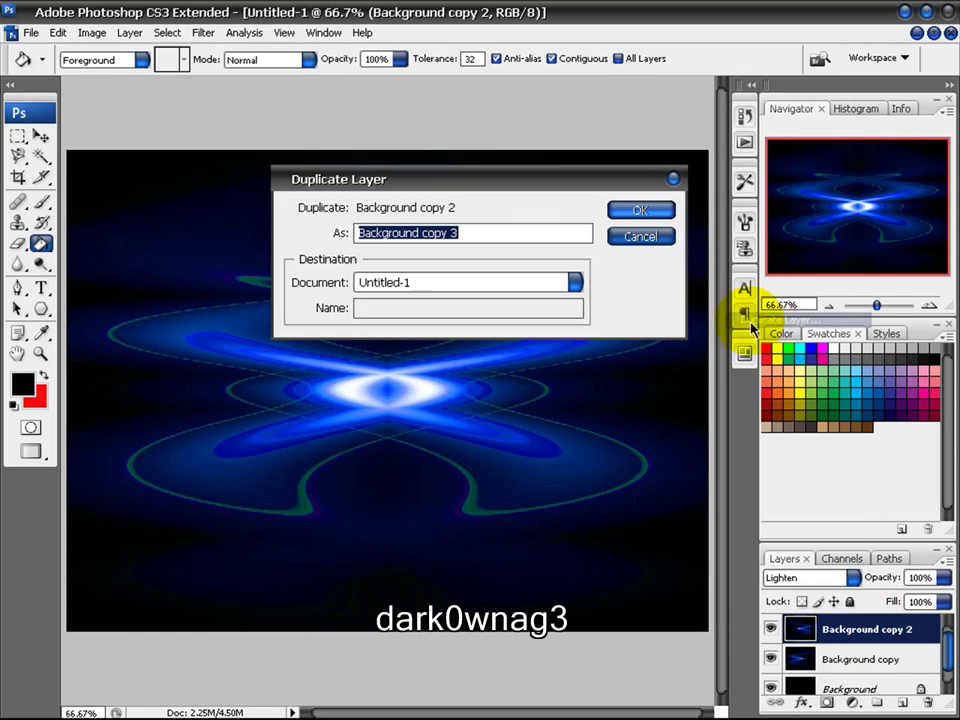
left_click(628, 214)
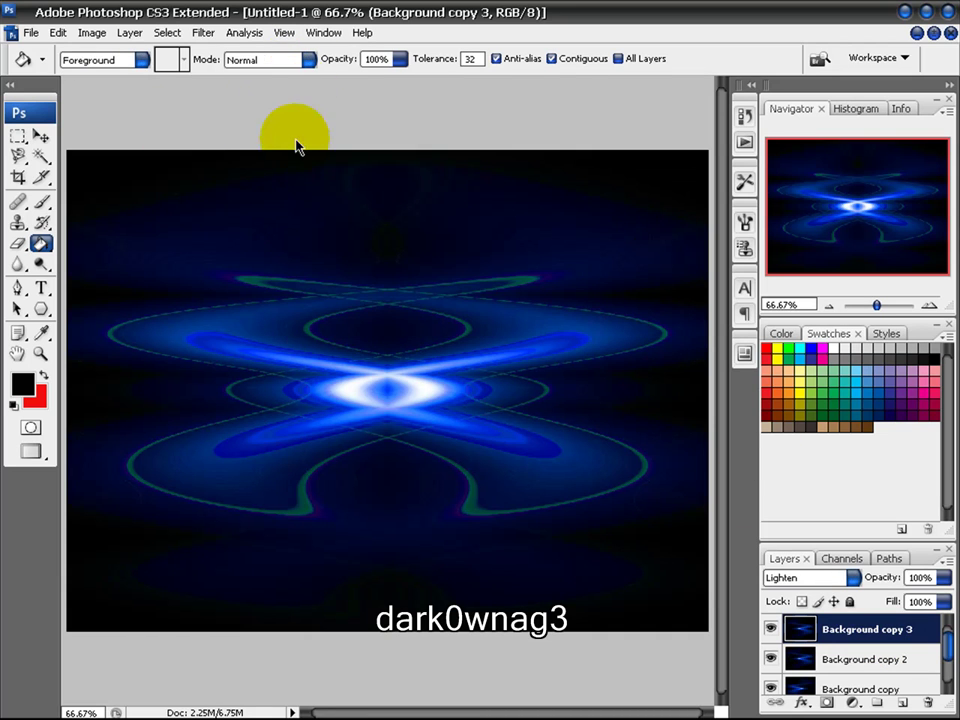
Step: Rotate Background copy 3 by 90° with Free Transform and commit it
left_click(58, 35)
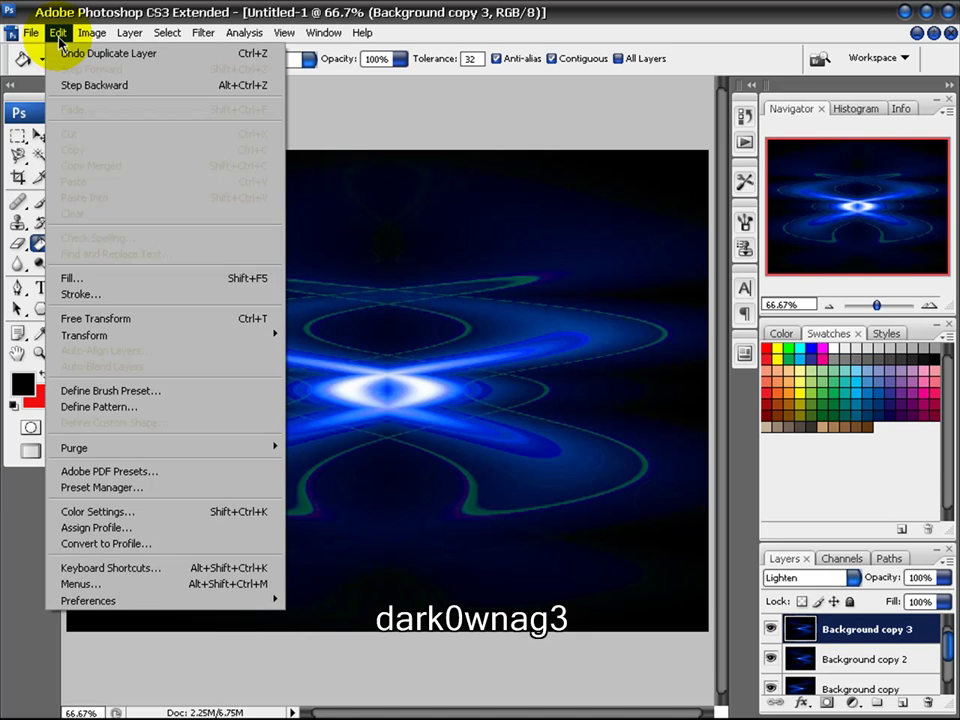
left_click(155, 320)
left_click(448, 59)
left_click(345, 58)
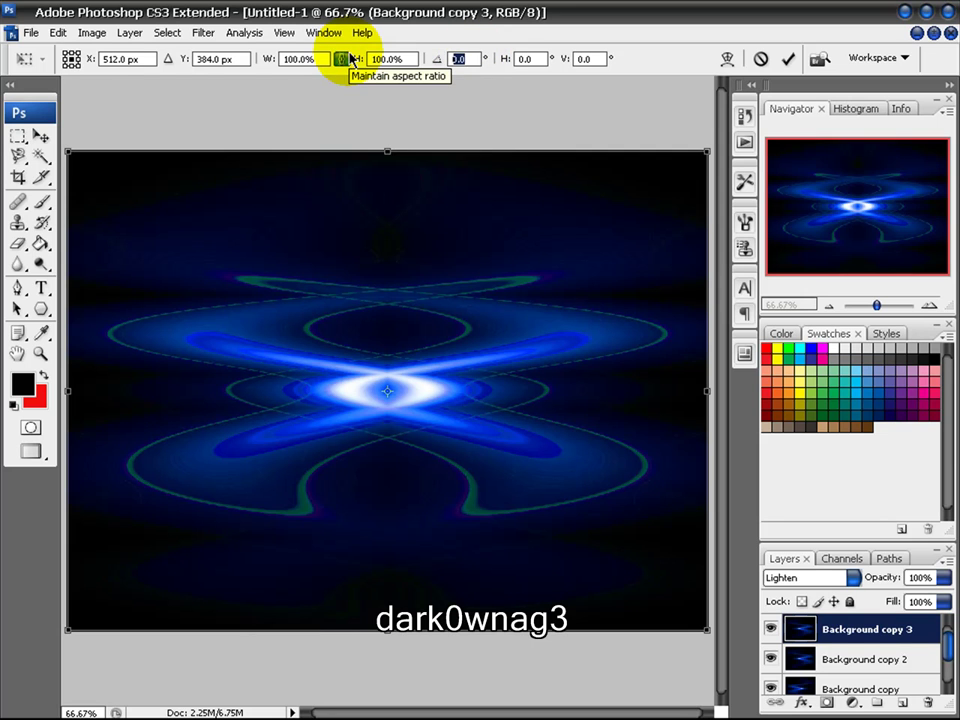
type("90")
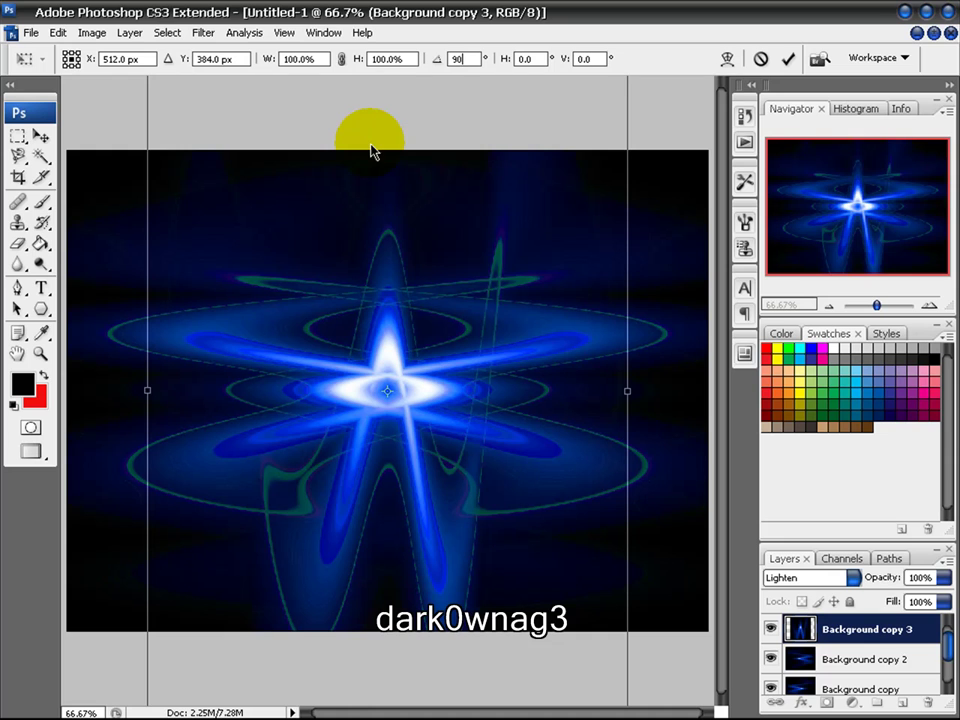
left_click(789, 61)
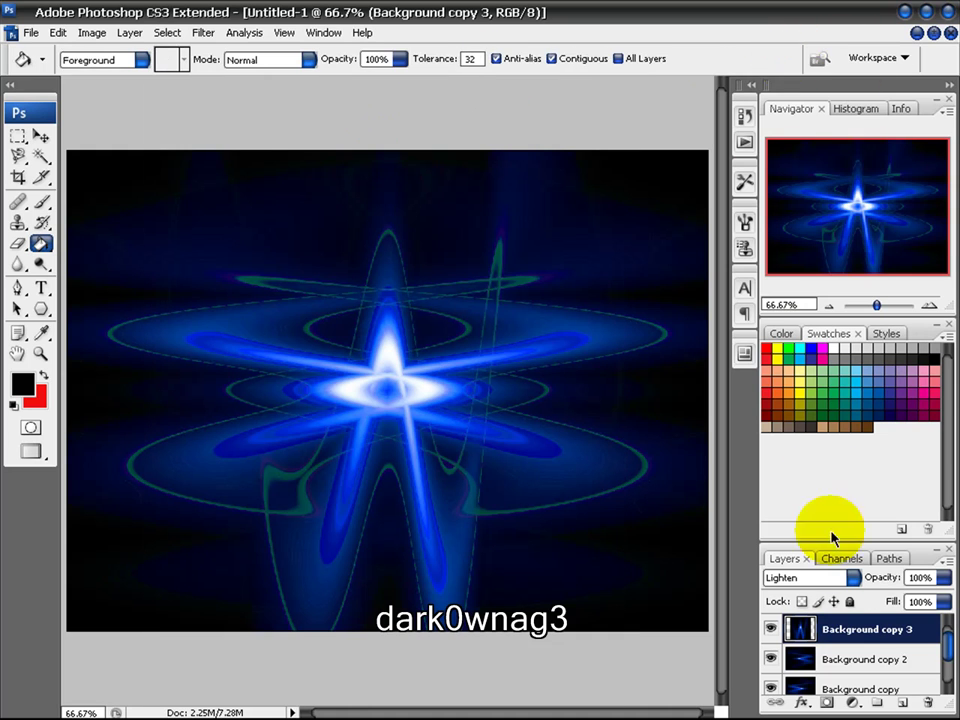
Step: Duplicate Background copy 3 as Background copy 4
right_click(857, 632)
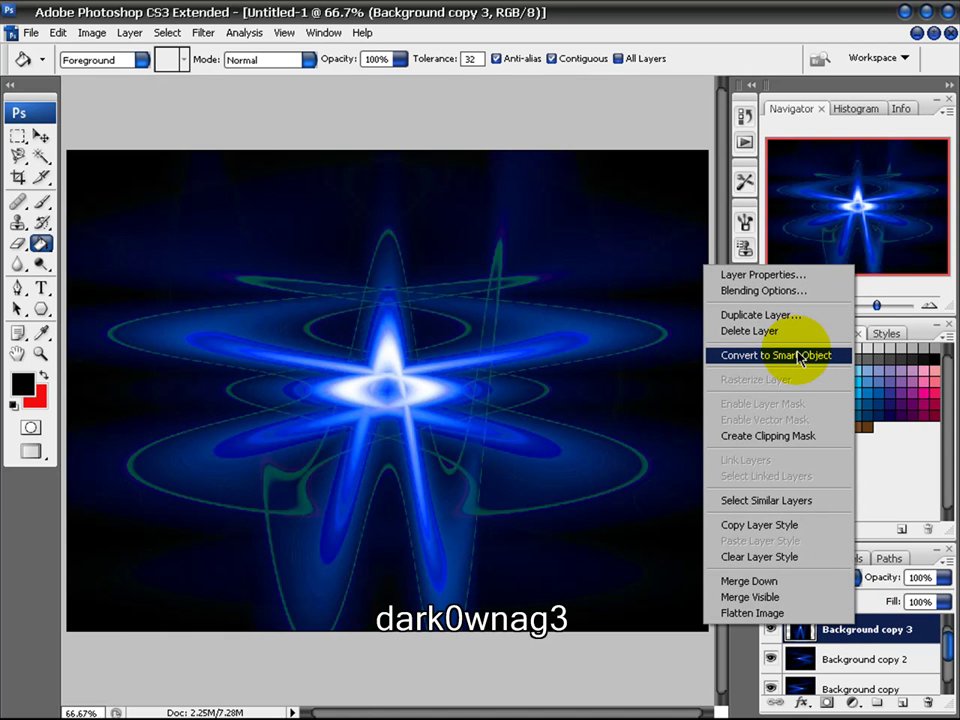
left_click(780, 316)
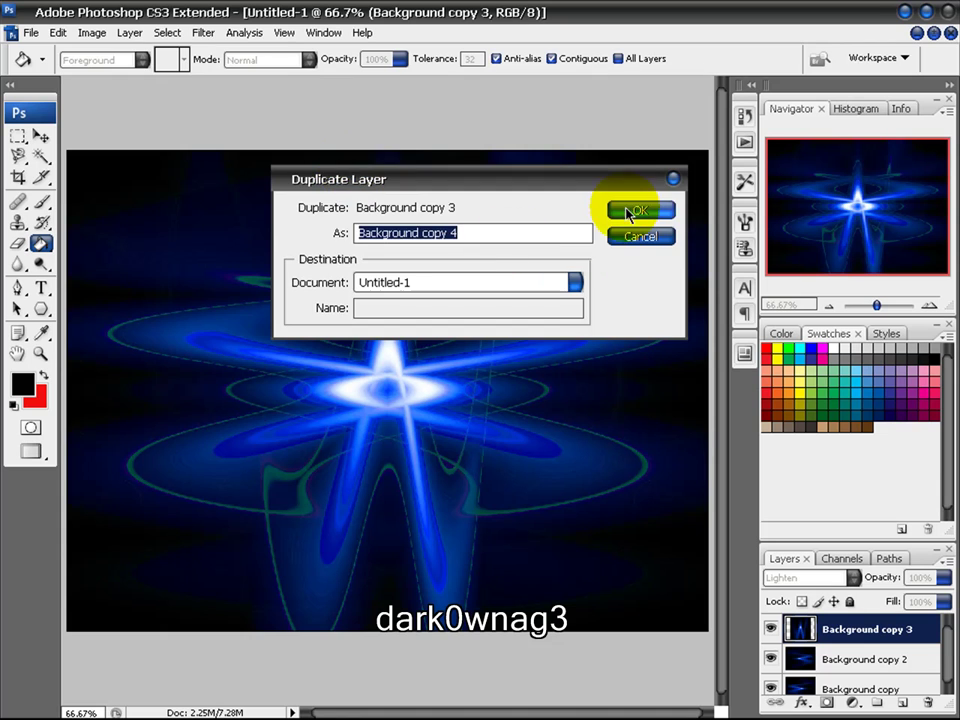
left_click(629, 212)
Step: Rotate Background copy 4 by 180° with Free Transform
left_click(58, 32)
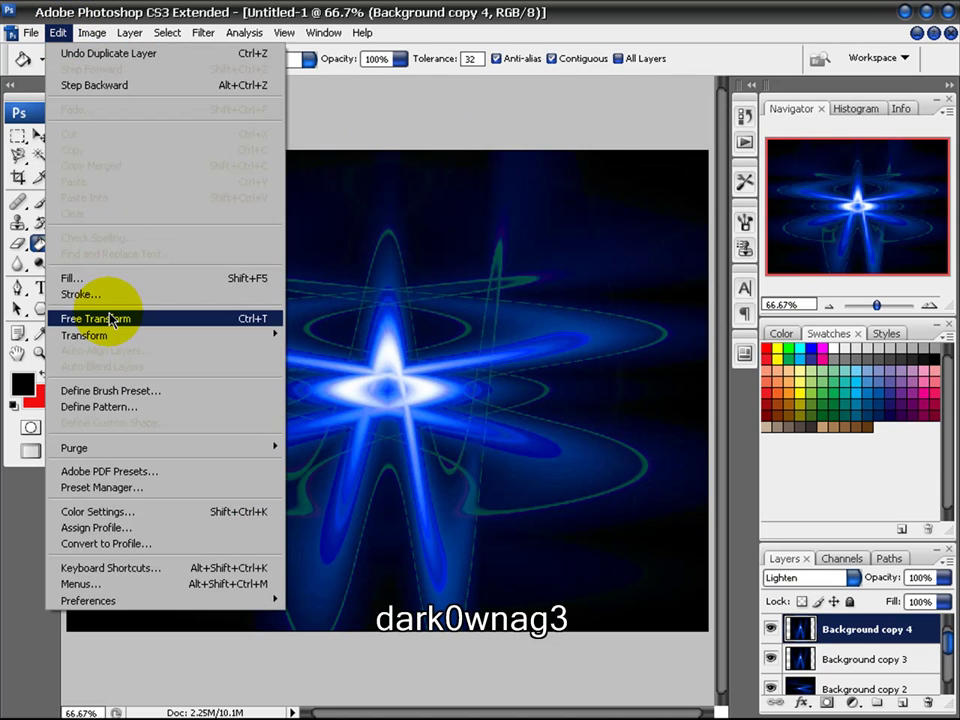
left_click(112, 320)
left_click(472, 59)
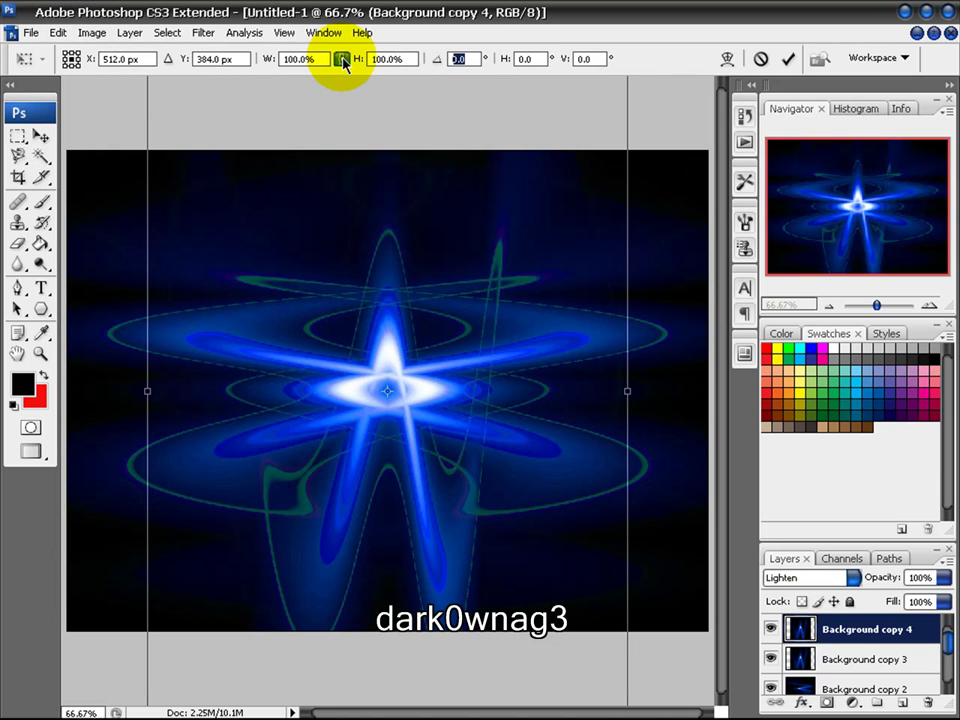
type("180")
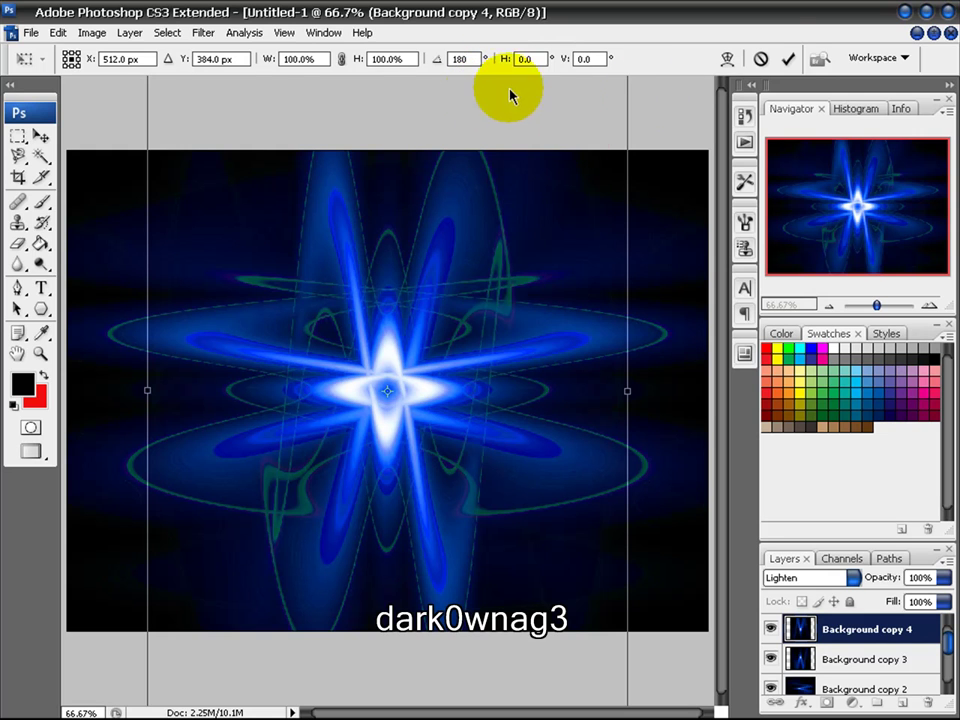
left_click(787, 60)
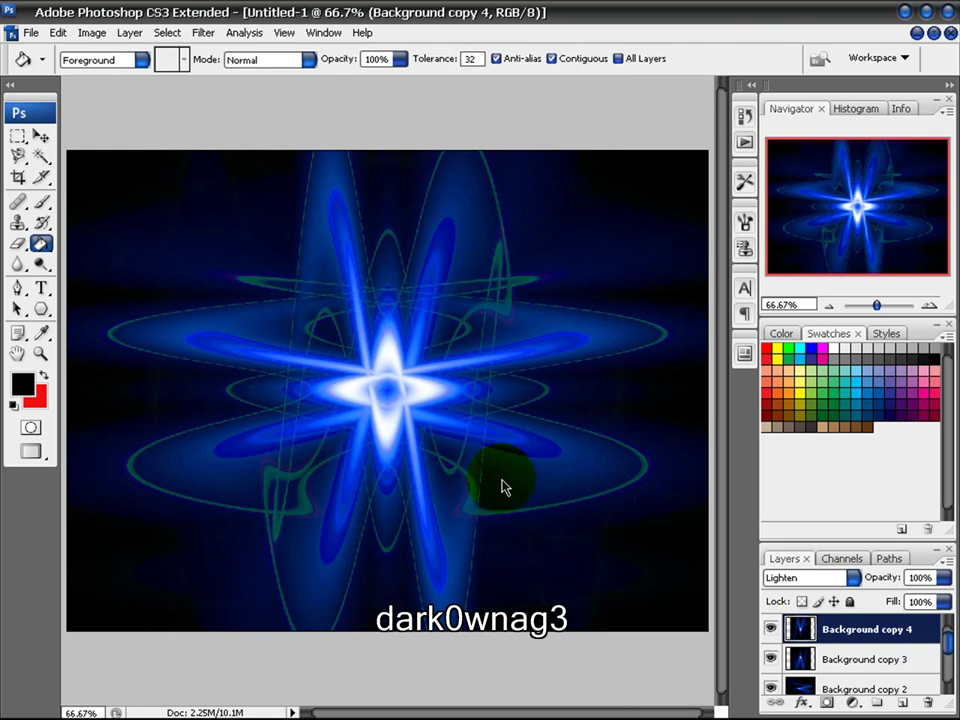
Step: Review the layer stack and bring up Background copy 4's context menu
scroll(862, 640, "down", 1)
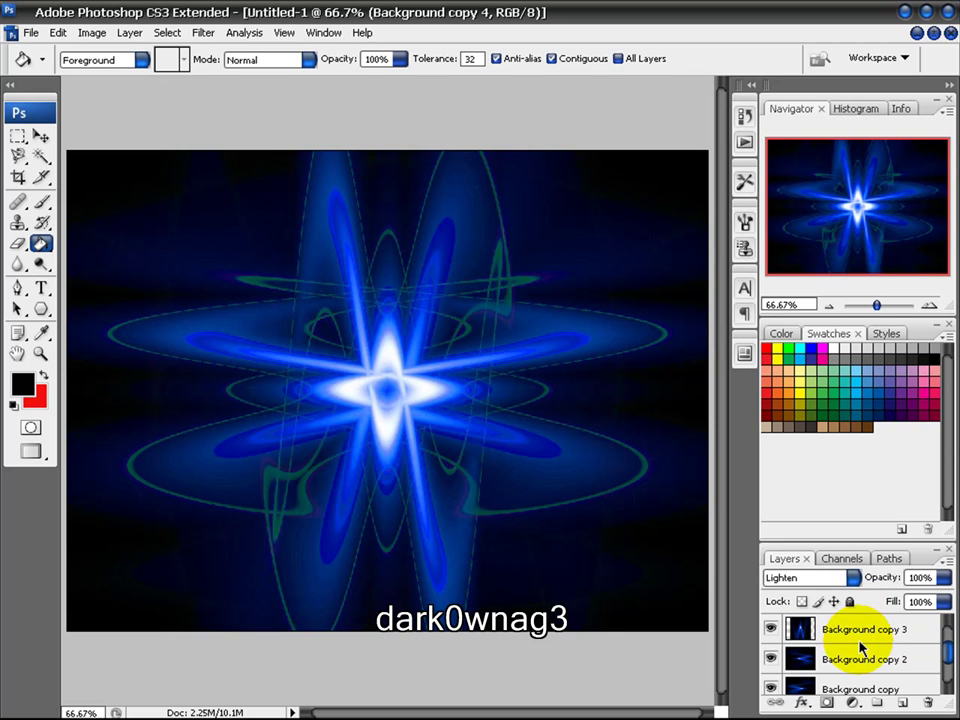
scroll(870, 645, "down", 1)
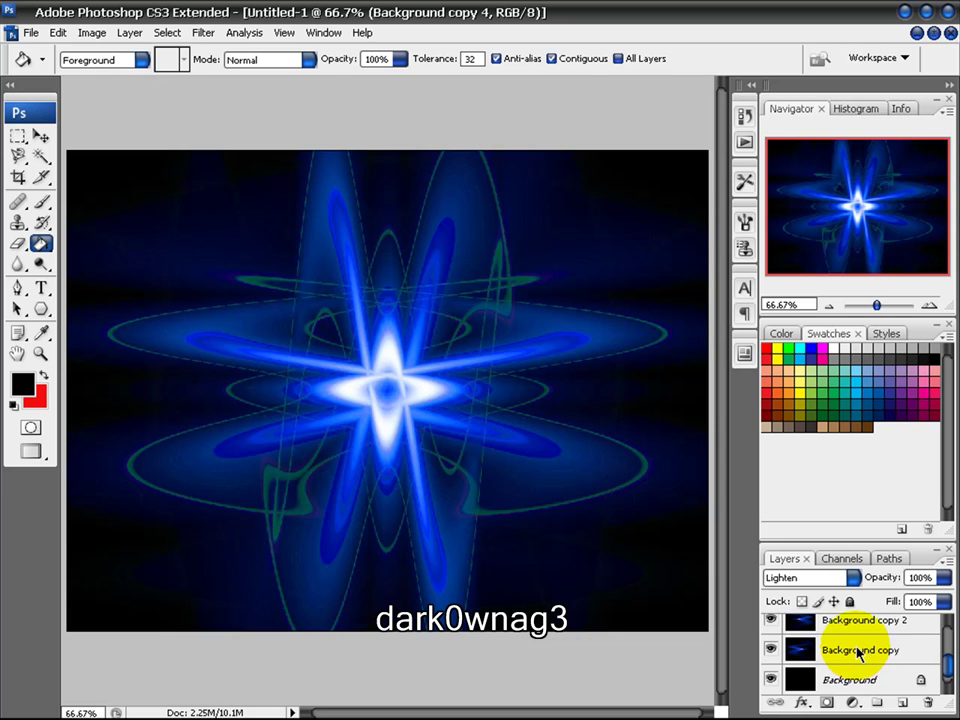
scroll(858, 652, "up", 2)
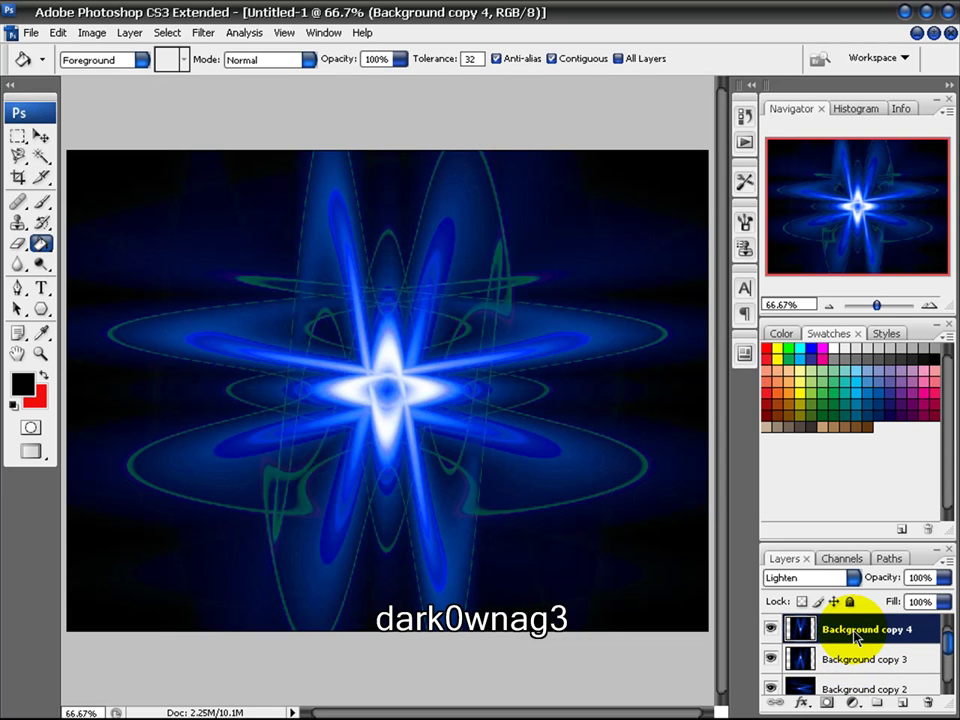
right_click(855, 638)
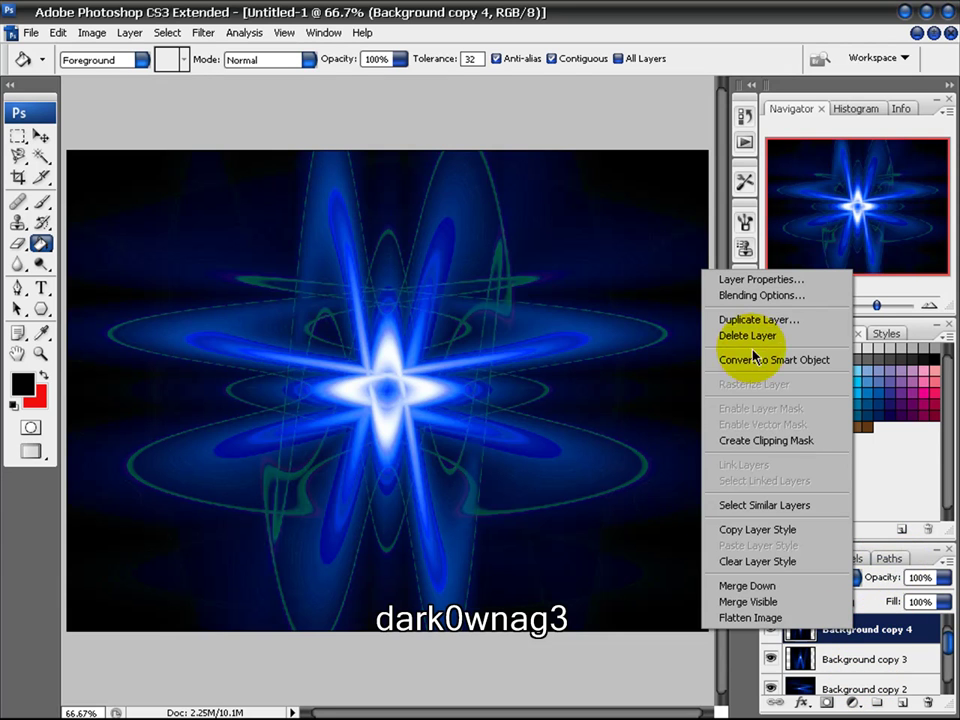
Step: Duplicate Background copy 4 as Background copy 5 and rotate it 45°
left_click(780, 319)
left_click(640, 210)
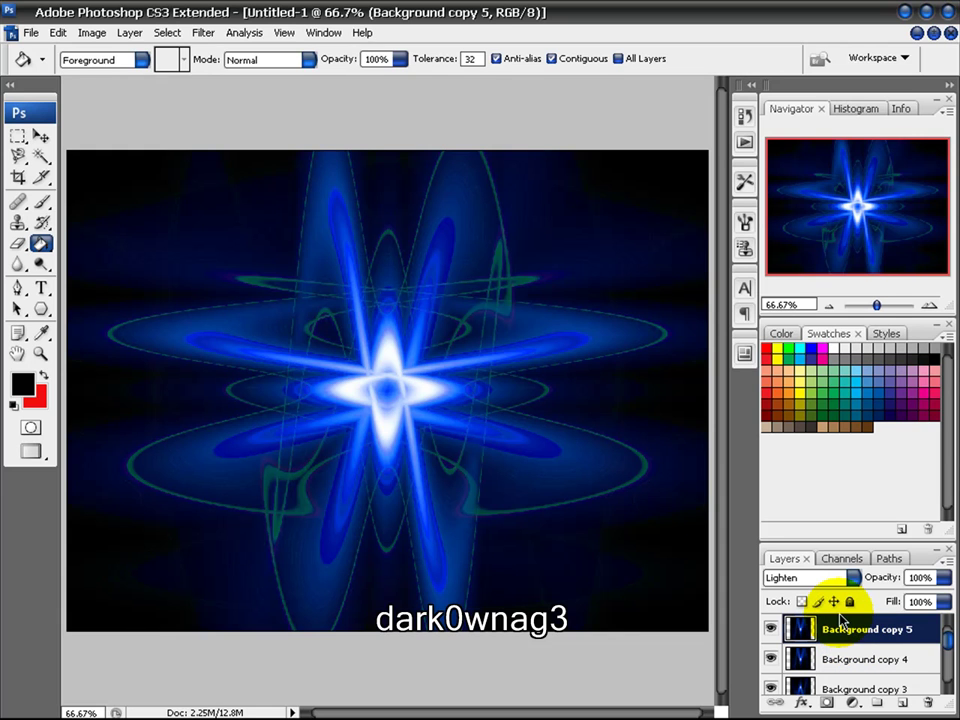
key("ctrl+t")
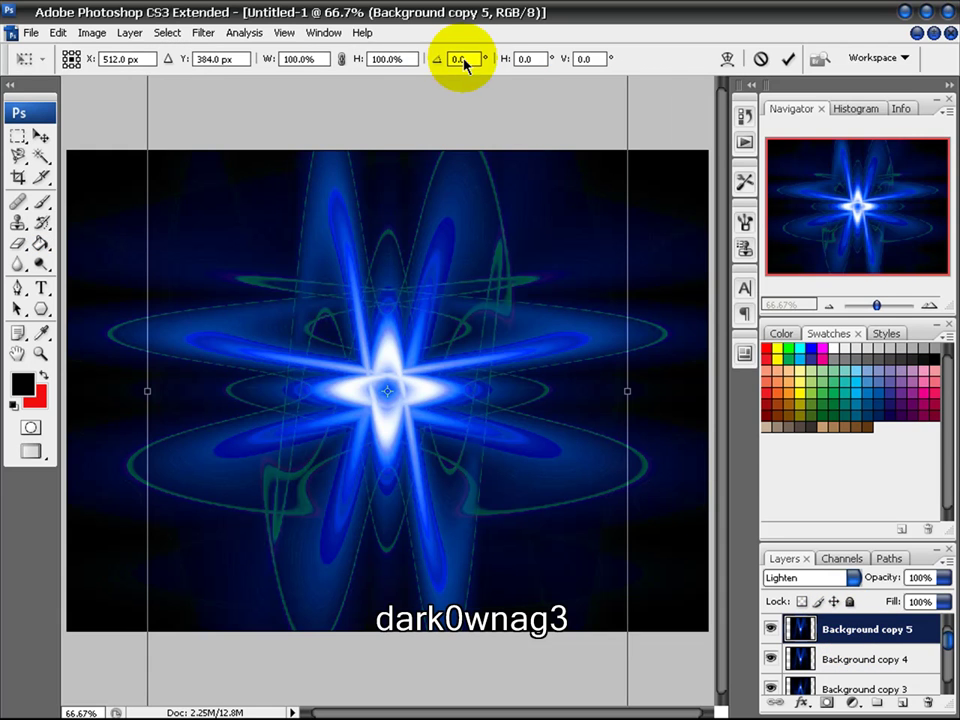
left_click(458, 59)
type("45")
key("Return")
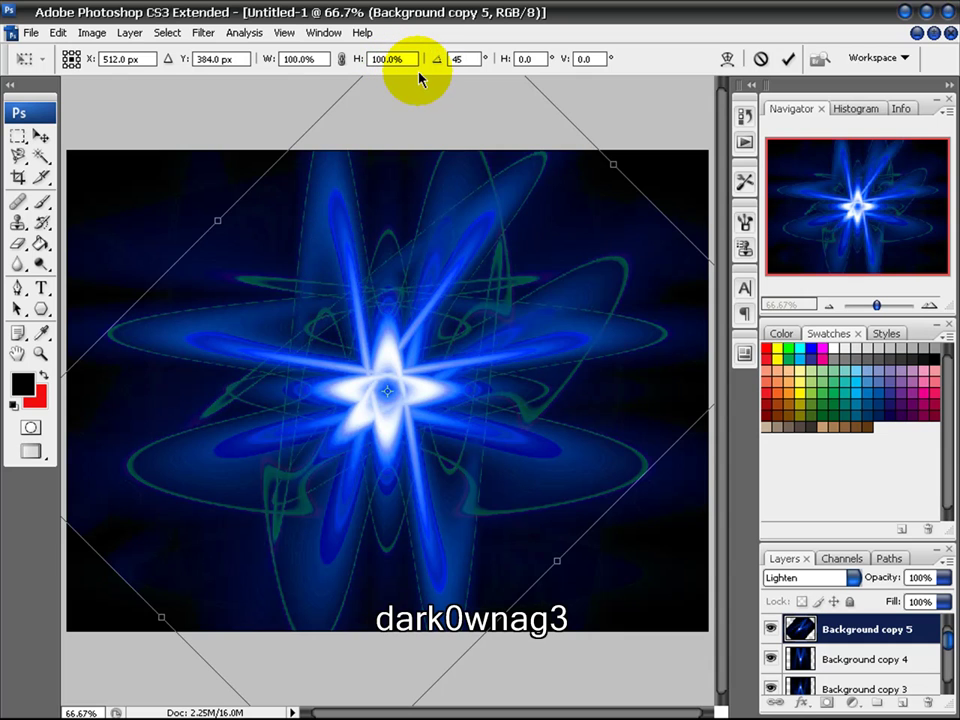
left_click(788, 58)
key("g")
Step: Duplicate Background copy 5 as Background copy 6 and enter a 90° rotation angle
right_click(836, 628)
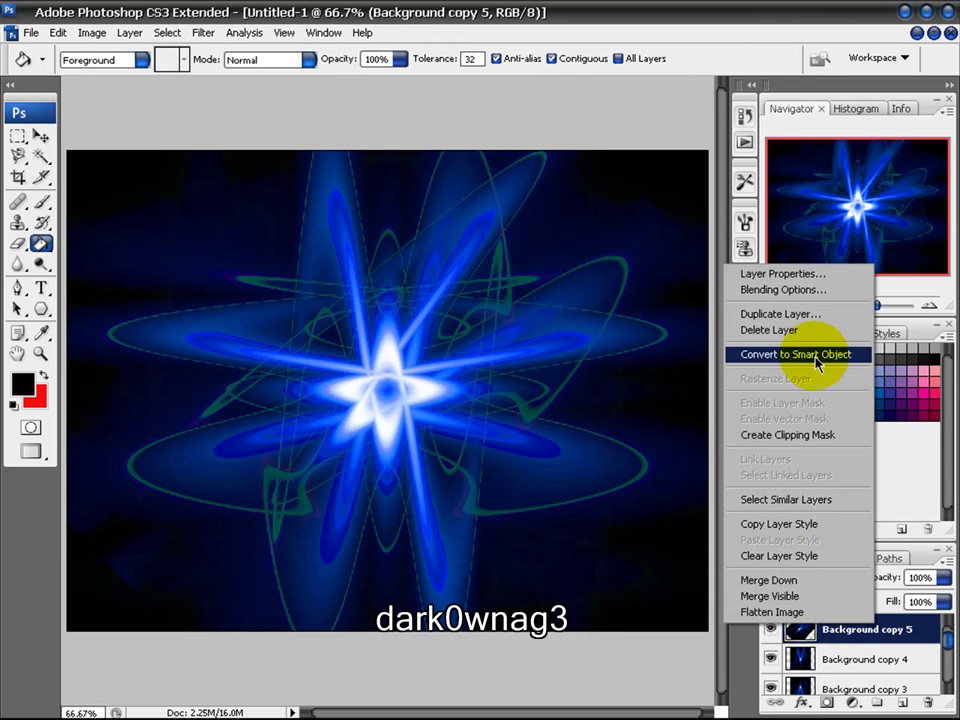
left_click(810, 314)
left_click(636, 210)
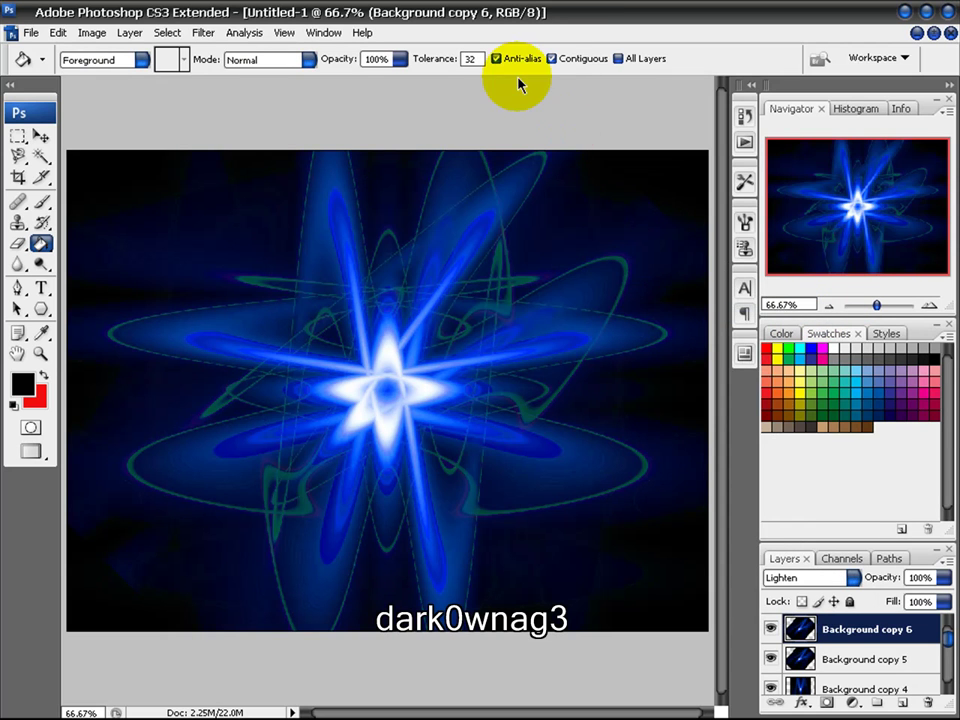
key("ctrl+t")
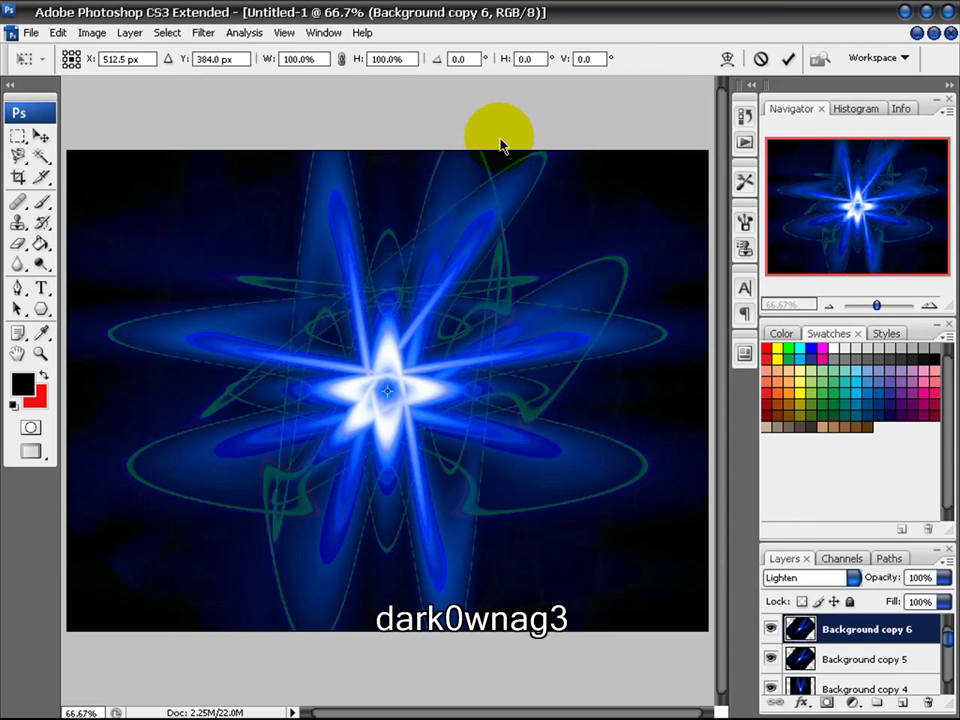
left_click(466, 59)
type("90")
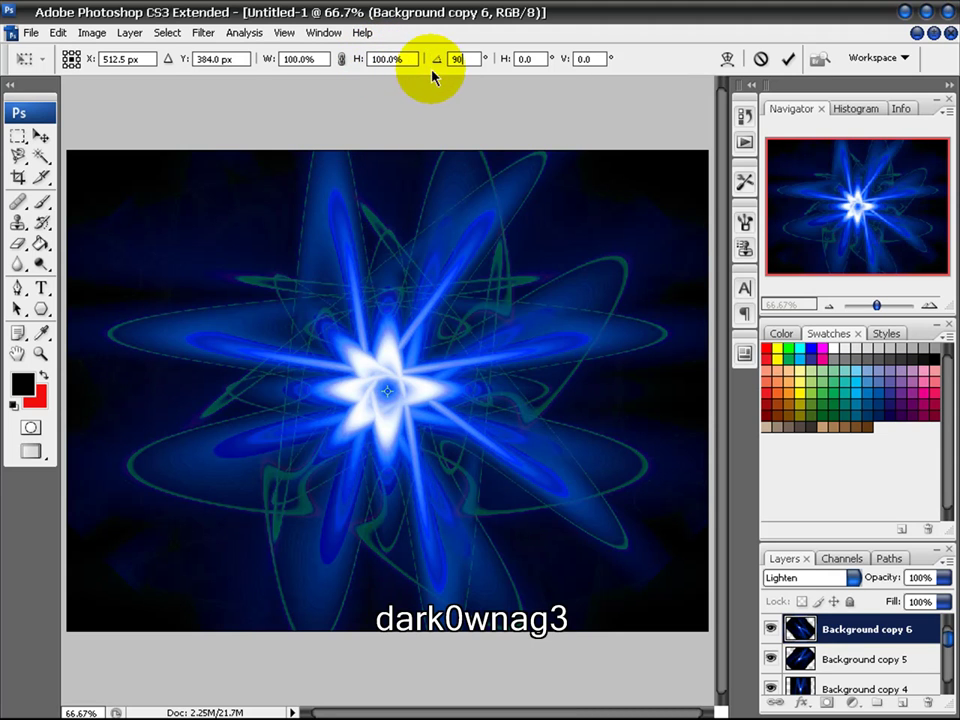
Step: Commit copy 6, then duplicate it as Background copy 7 and rotate it 90°
left_click(788, 59)
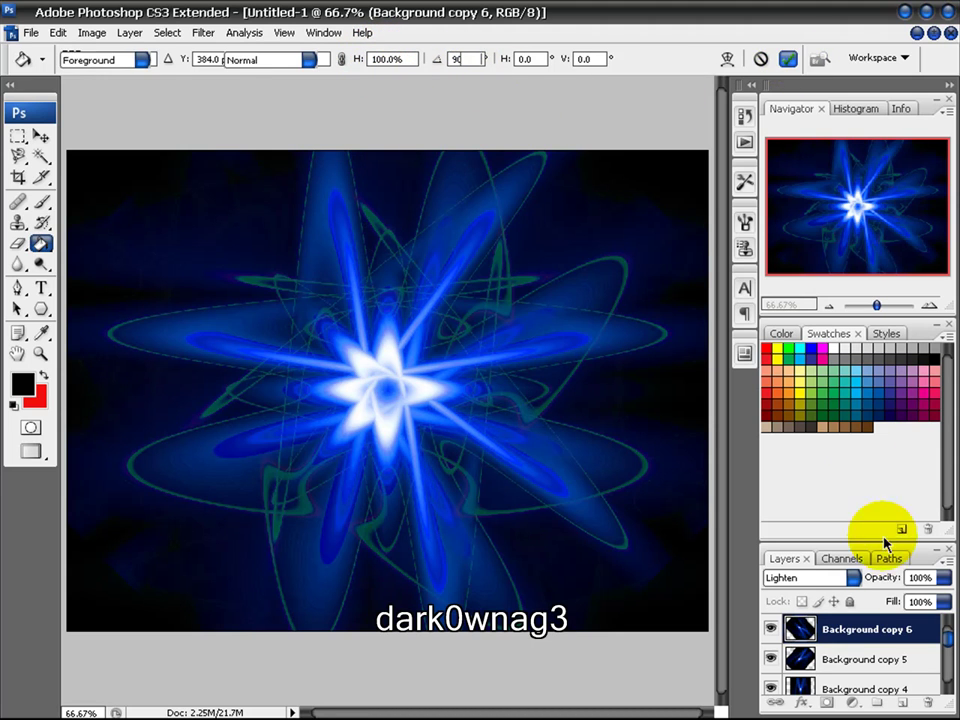
right_click(880, 636)
left_click(790, 322)
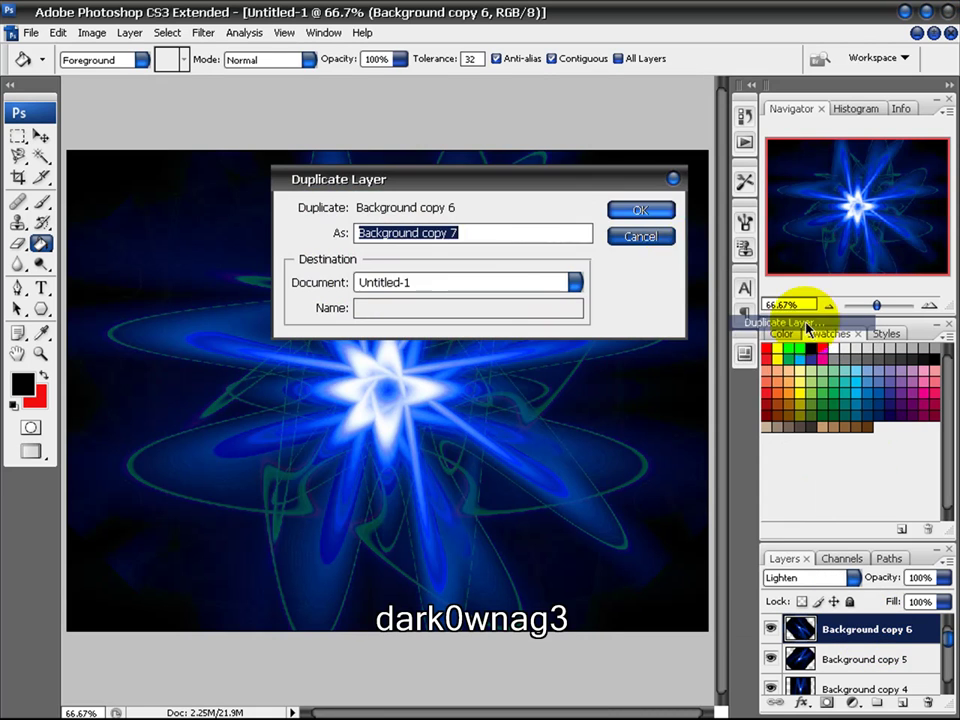
left_click(645, 208)
key("ctrl+t")
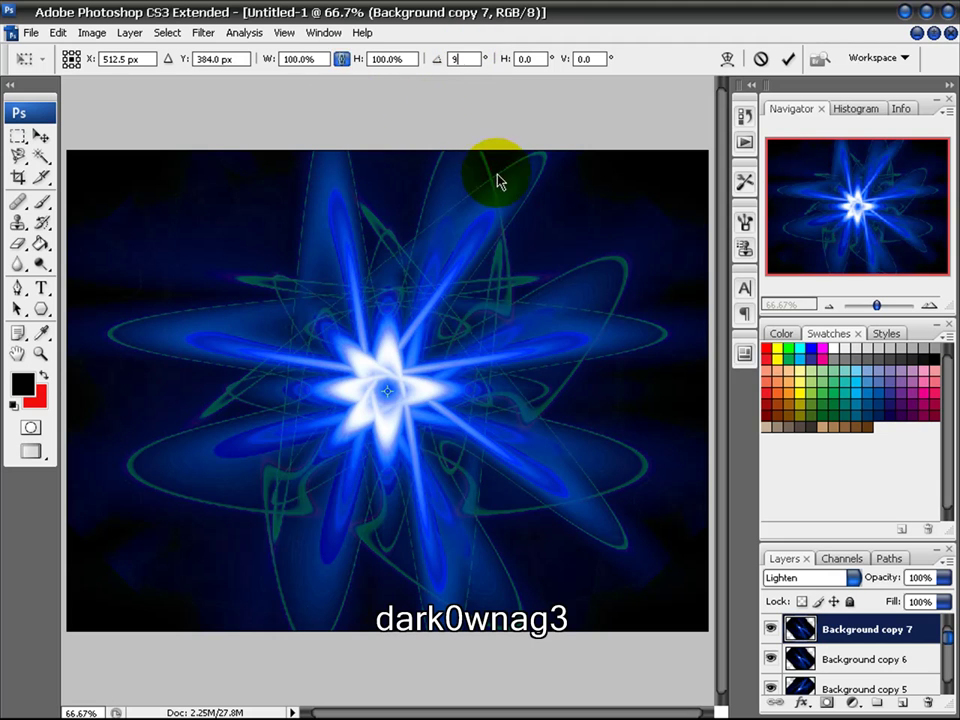
type("90")
key("Return")
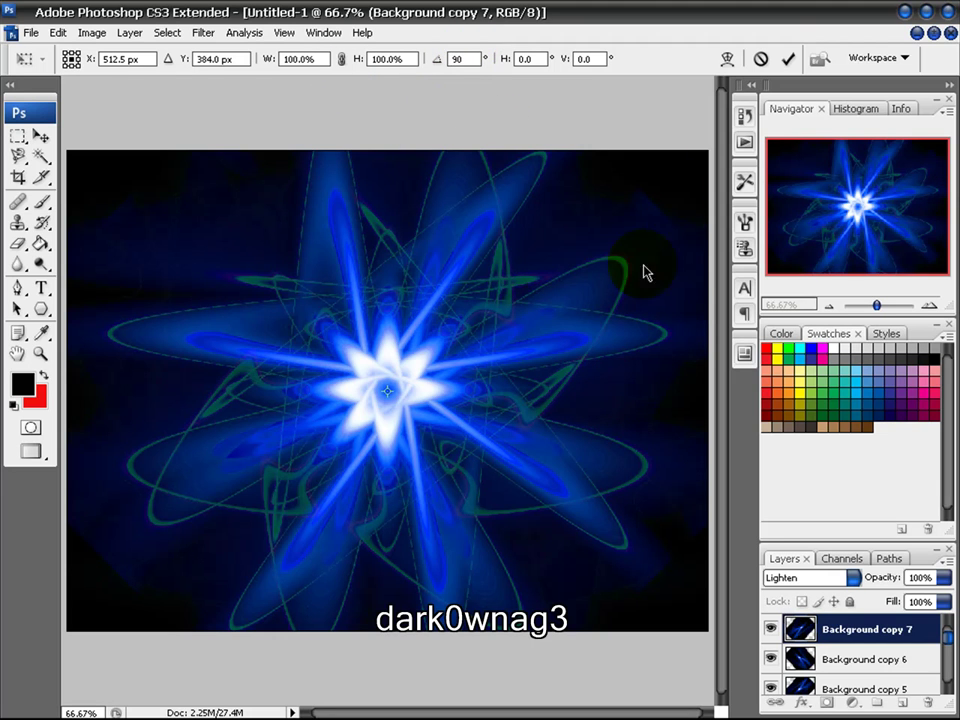
left_click(789, 59)
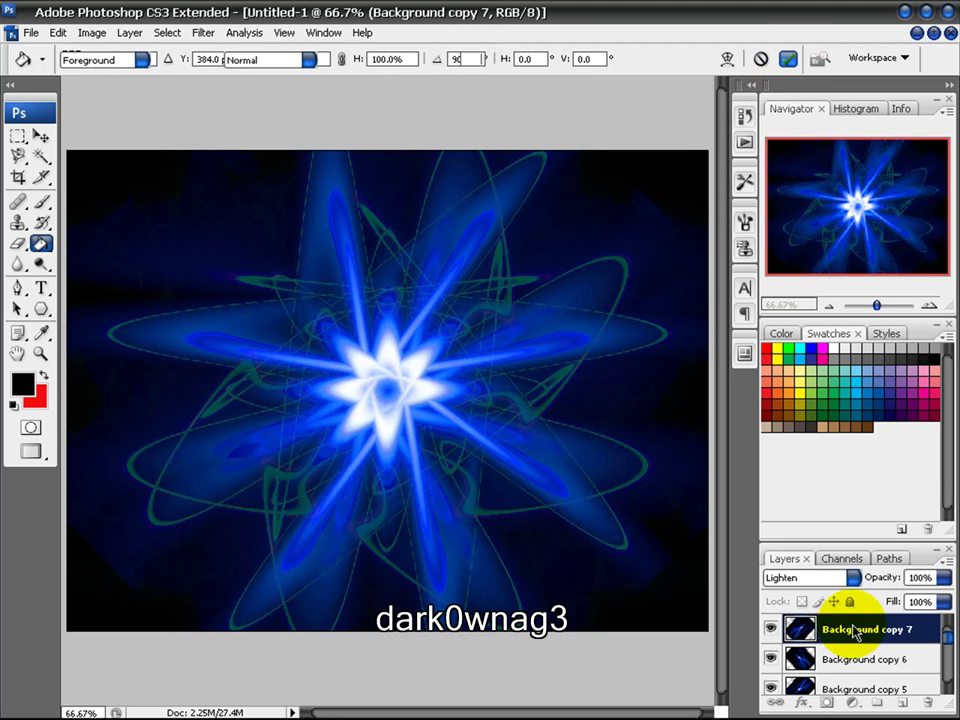
Step: Duplicate copy 7 as Background copy 8 and rotate it another 90°
right_click(855, 630)
left_click(770, 321)
left_click(622, 208)
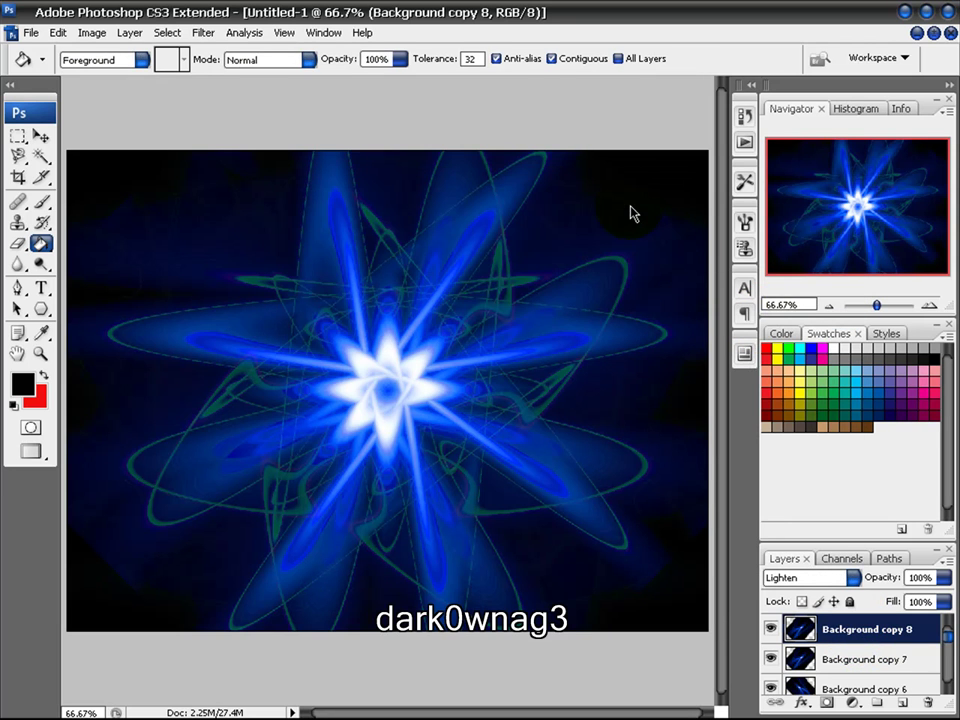
key("ctrl+t")
left_click(462, 60)
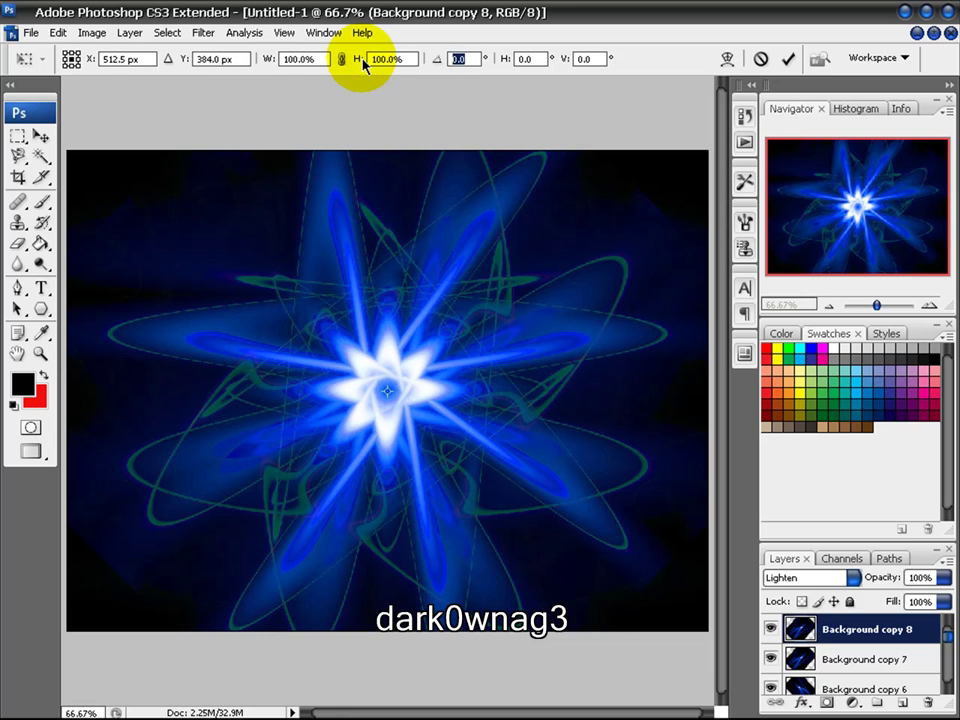
type("90")
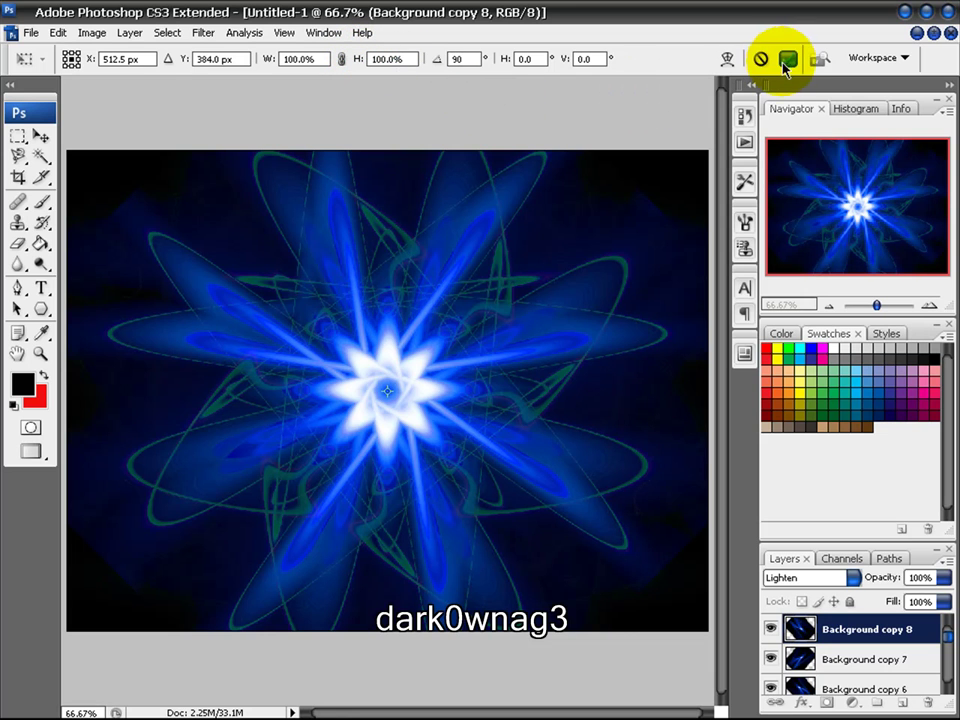
left_click(786, 62)
key("g")
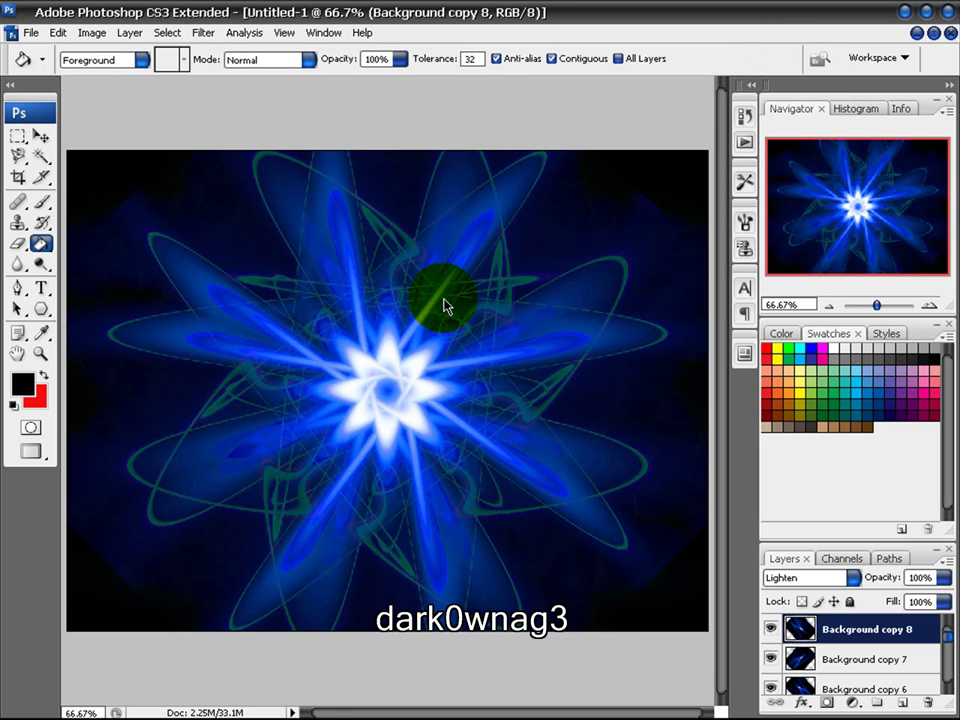
Step: Merge Down Background copies 8 through 2 successively into one Background copy layer
right_click(882, 629)
left_click(803, 583)
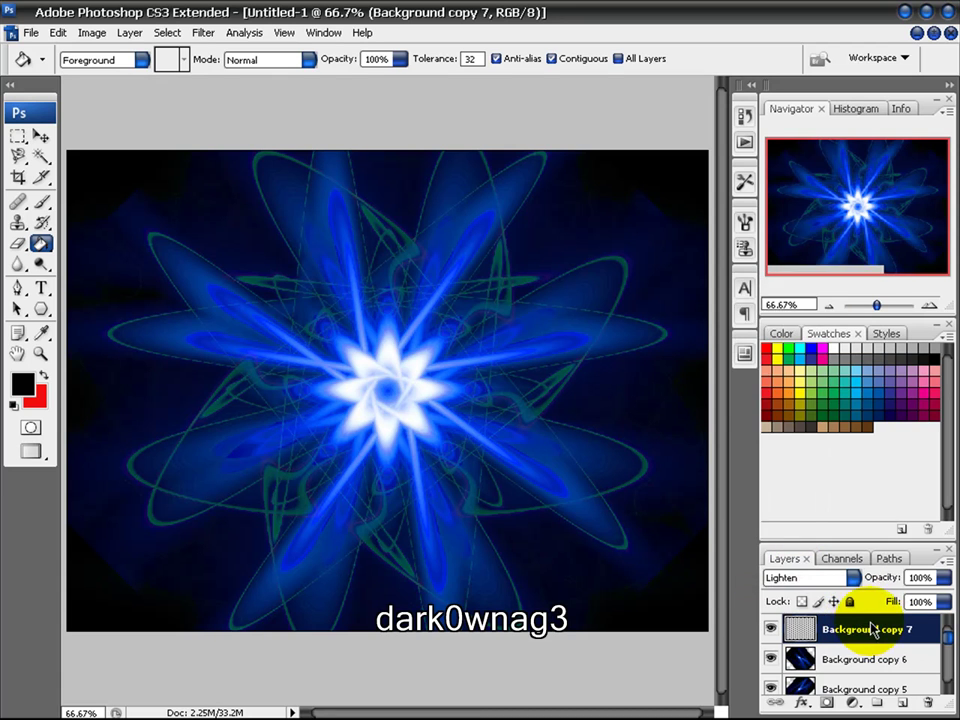
right_click(864, 627)
left_click(830, 582)
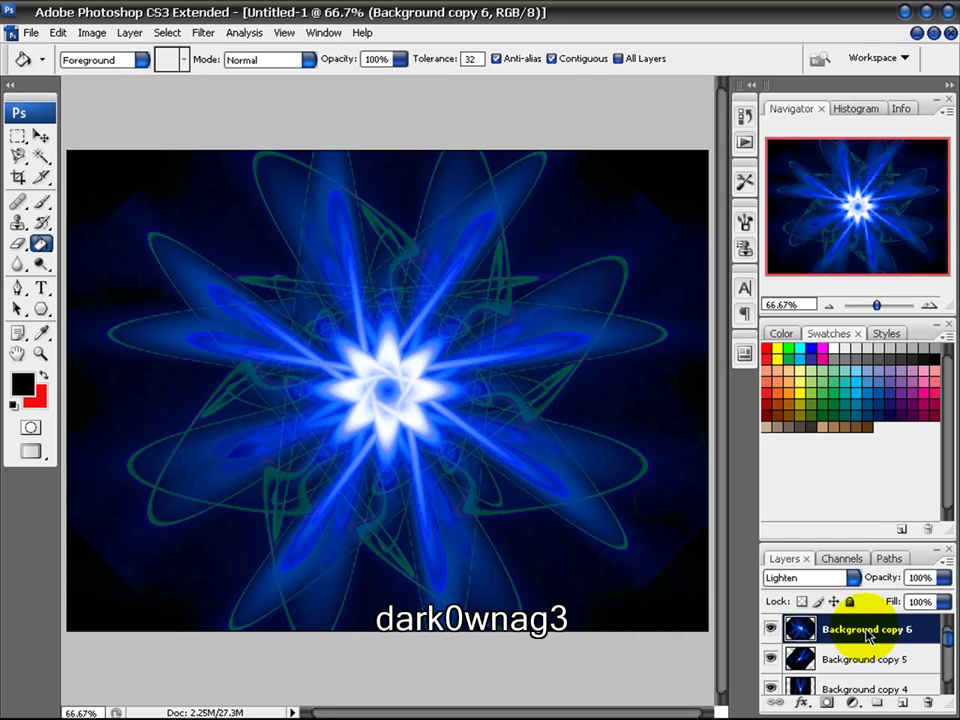
right_click(866, 634)
left_click(820, 586)
right_click(850, 628)
left_click(818, 590)
right_click(853, 623)
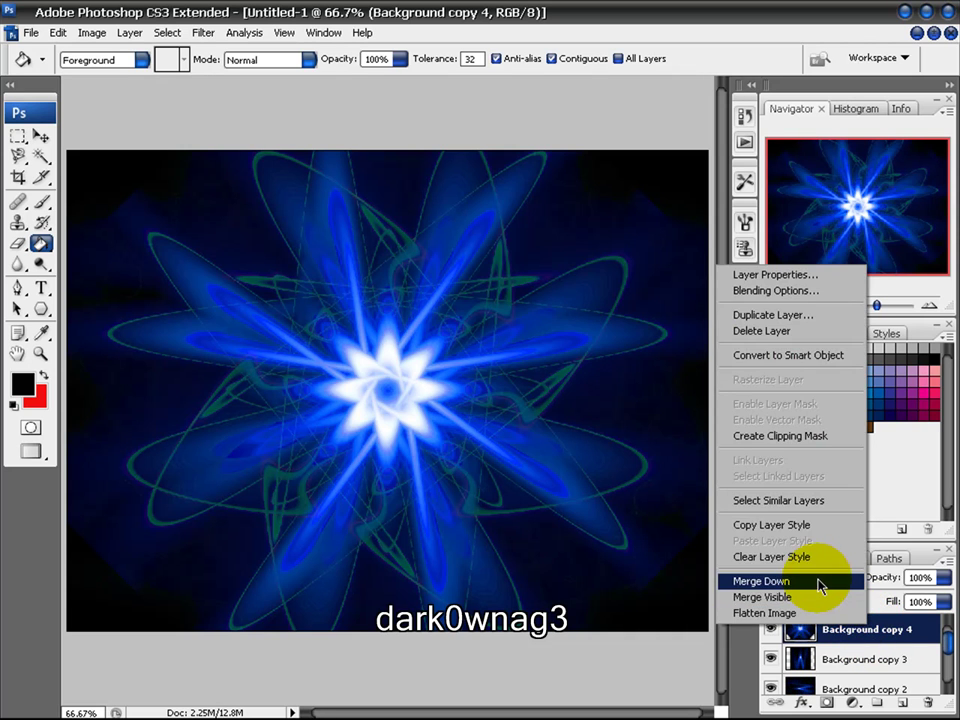
left_click(820, 585)
right_click(853, 624)
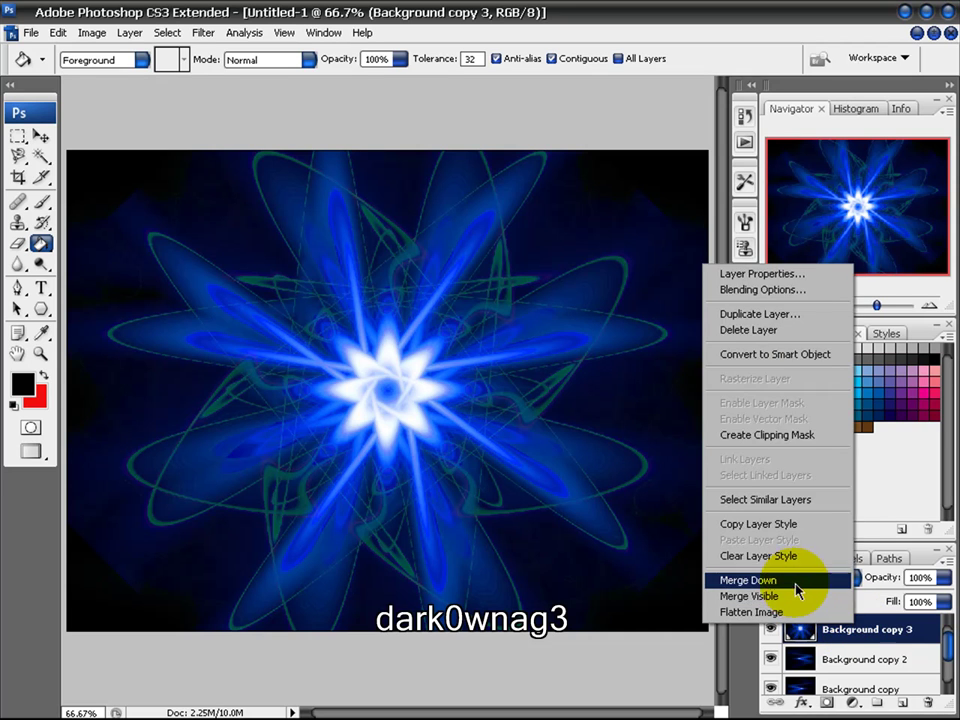
left_click(797, 582)
right_click(853, 628)
left_click(793, 579)
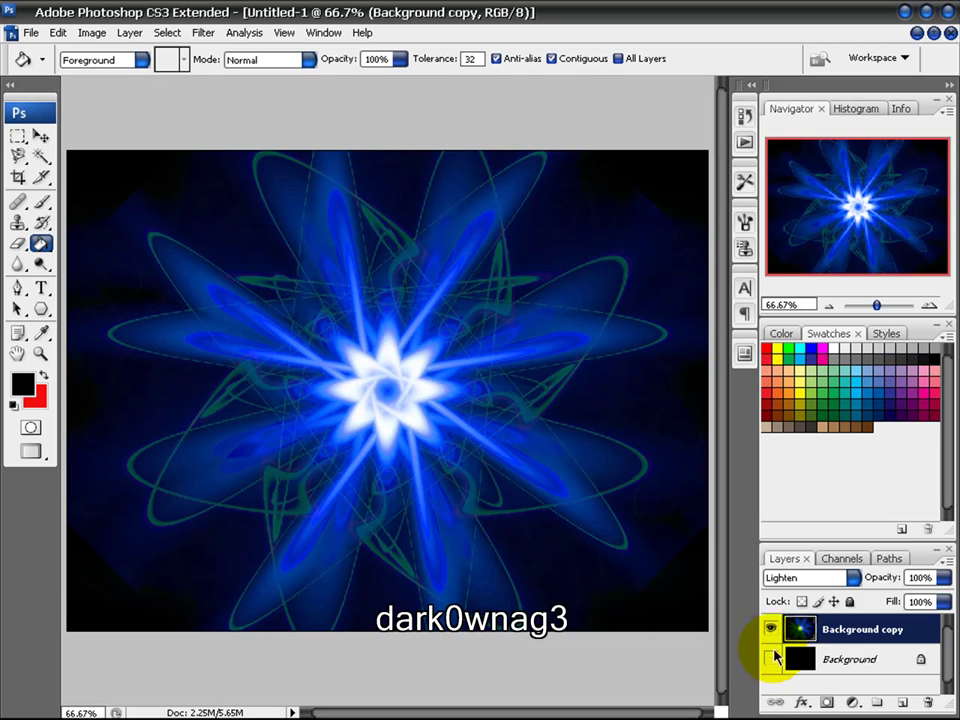
Step: Toggle star and black Background layer visibility to compare, leave both visible, then bring up the Image menu
left_click_drag(770, 629, 776, 658)
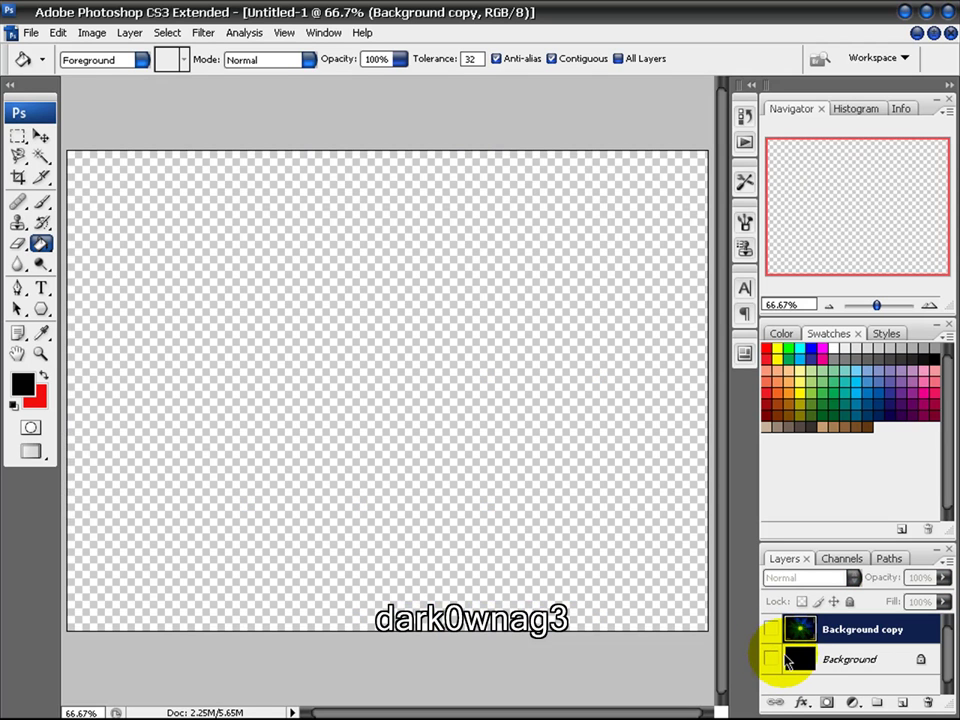
left_click(770, 658)
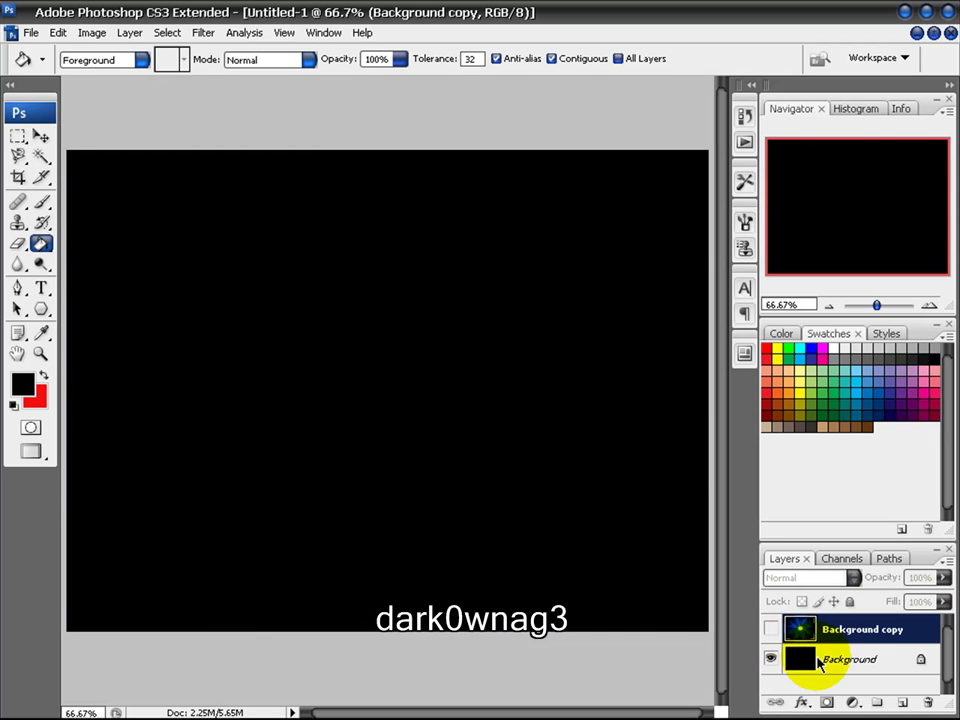
left_click(770, 658)
left_click(770, 629)
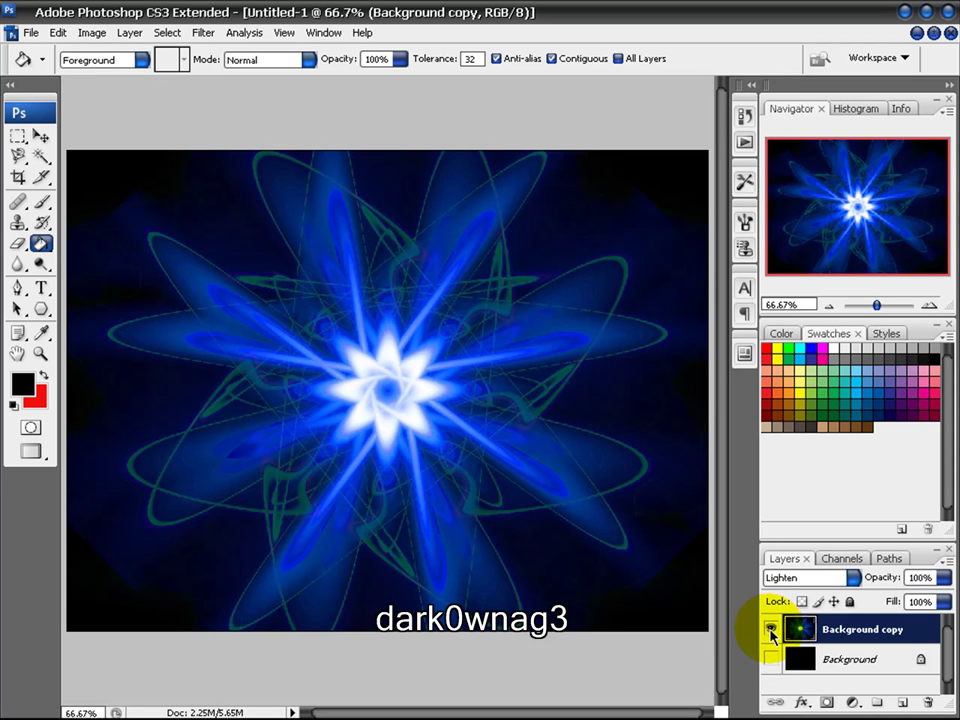
left_click(770, 629)
left_click(770, 658)
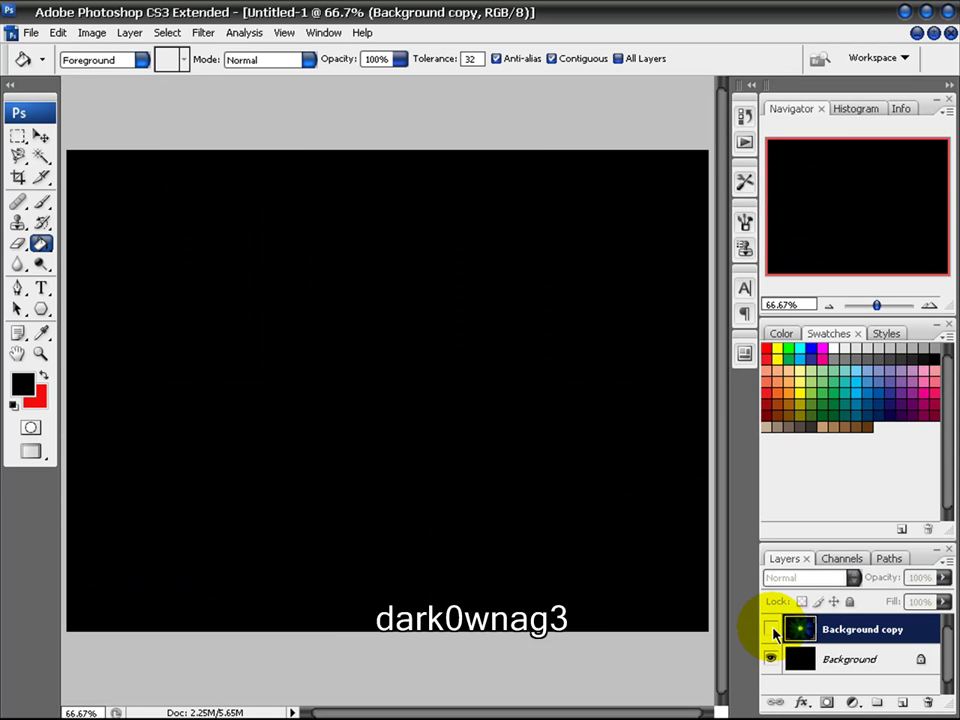
left_click(772, 628)
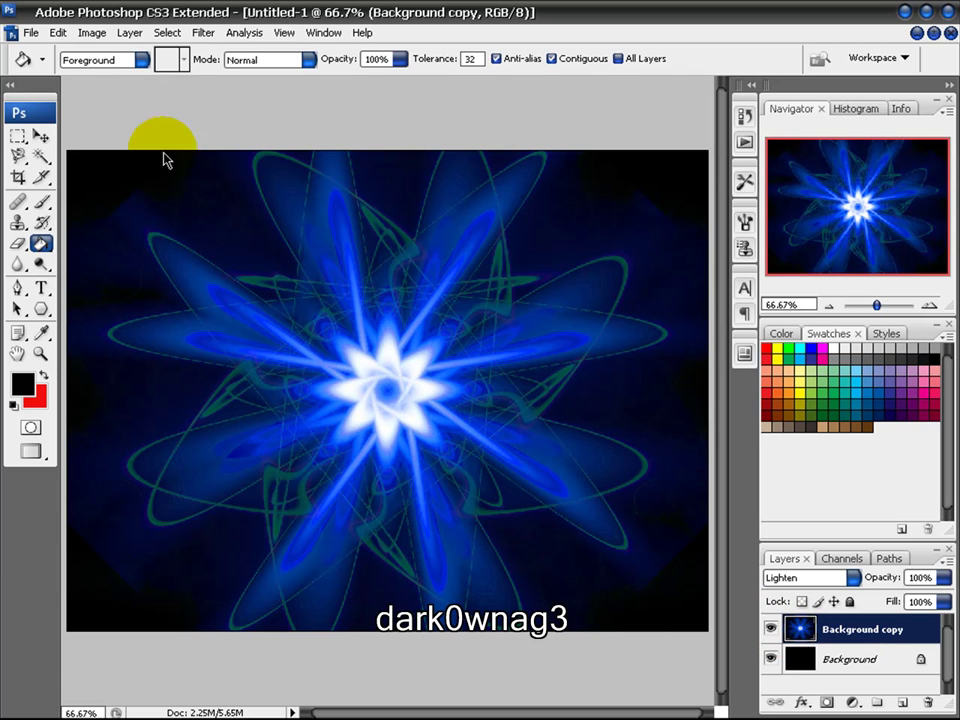
left_click(97, 36)
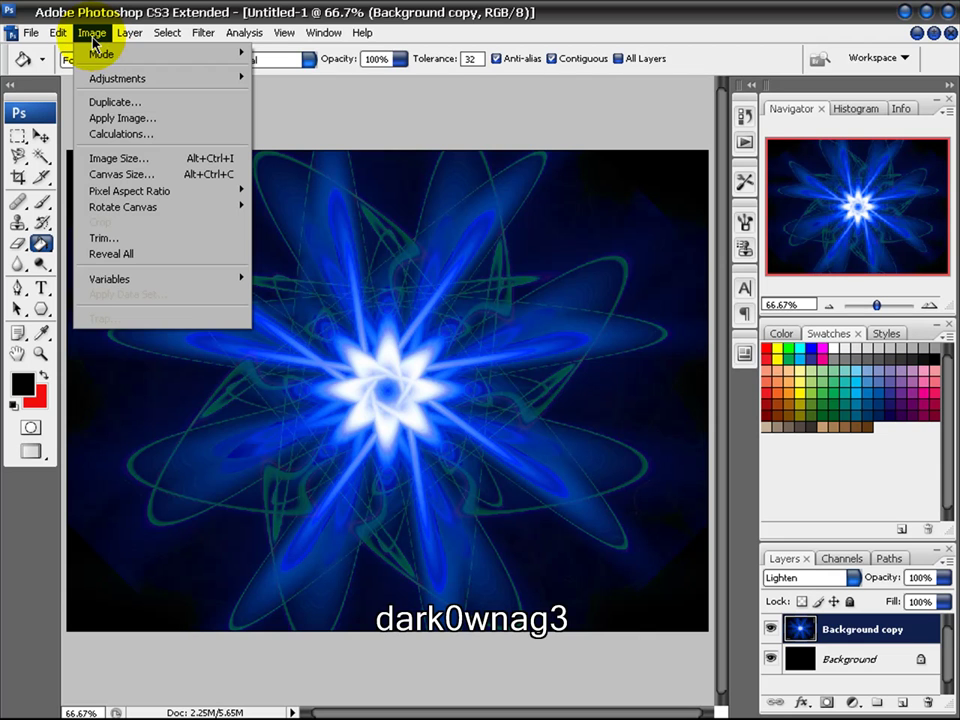
mouse_move(117, 78)
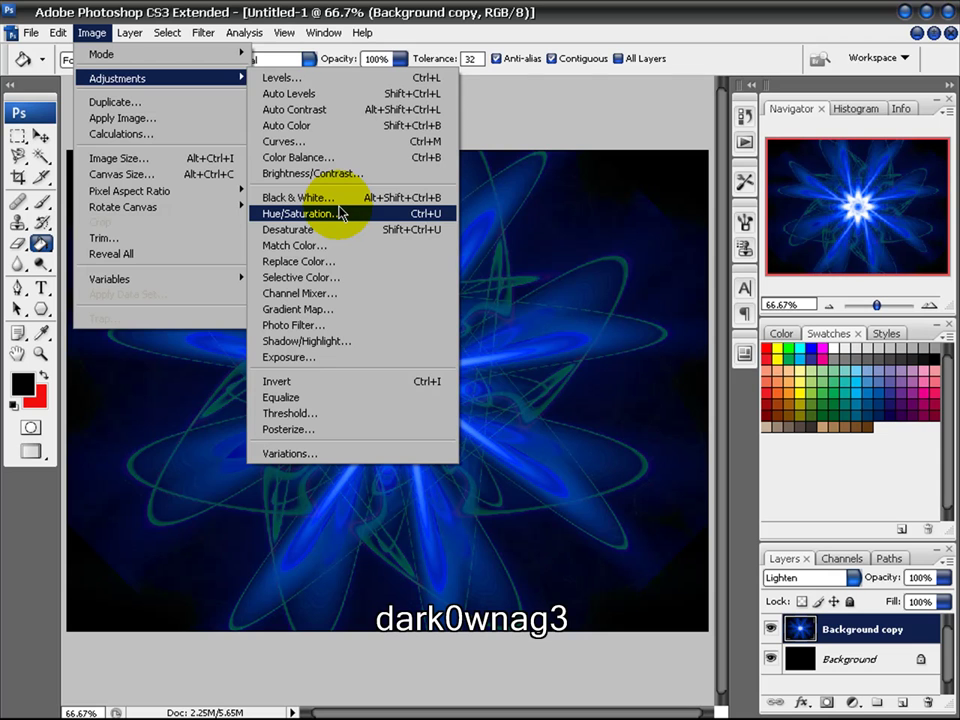
Step: Trial Hue/Saturation on the star: Hue +180, Saturation +100, then Hue -120 (green), applied
left_click(340, 215)
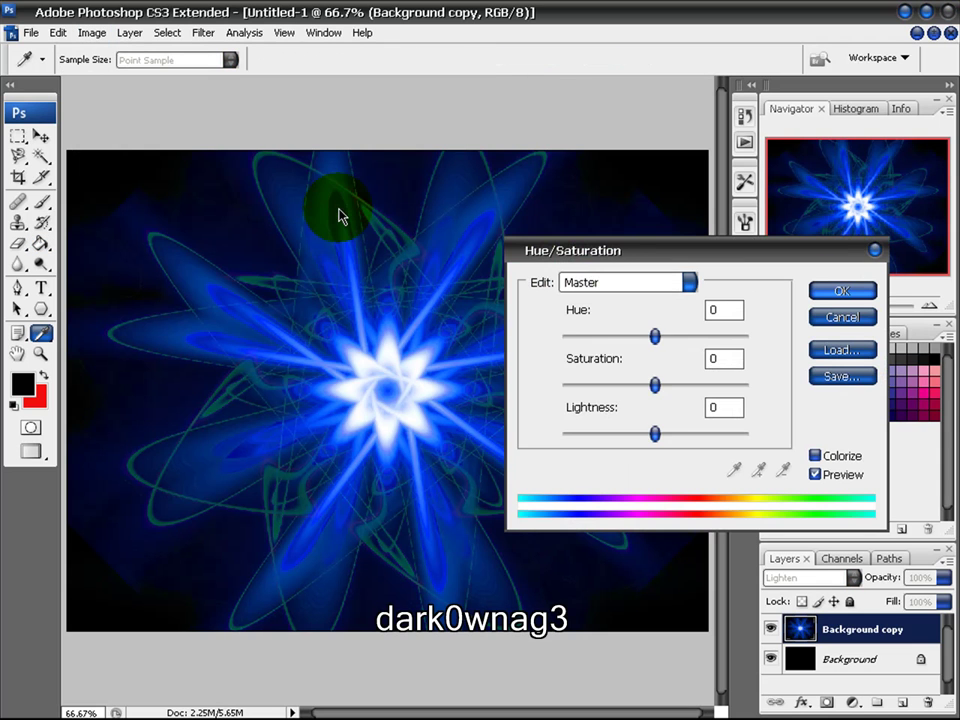
left_click_drag(655, 336, 752, 348)
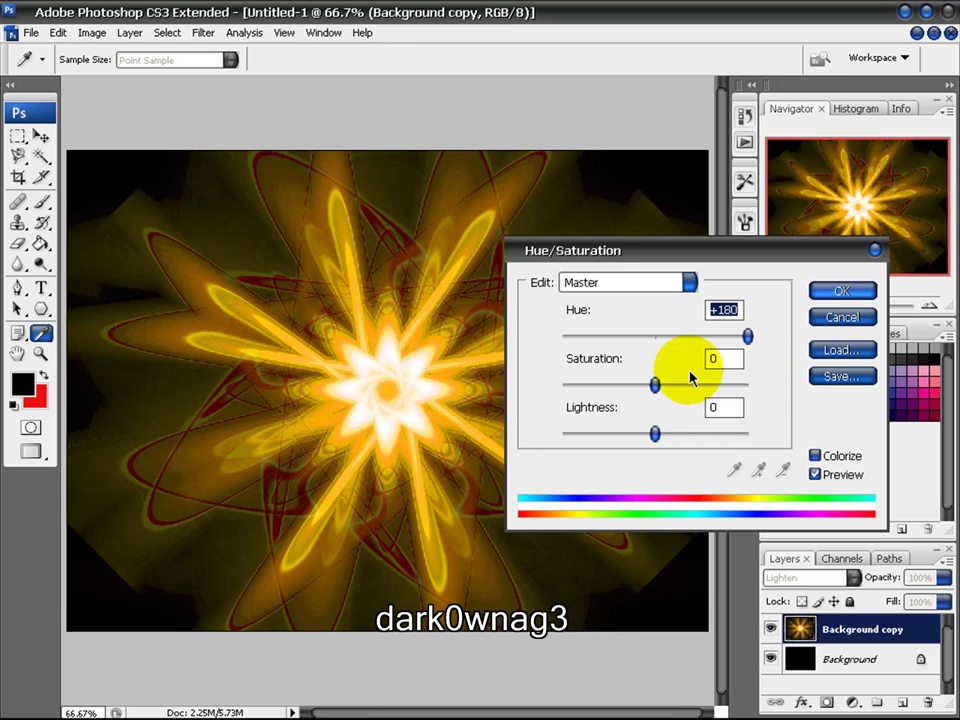
left_click_drag(657, 385, 762, 400)
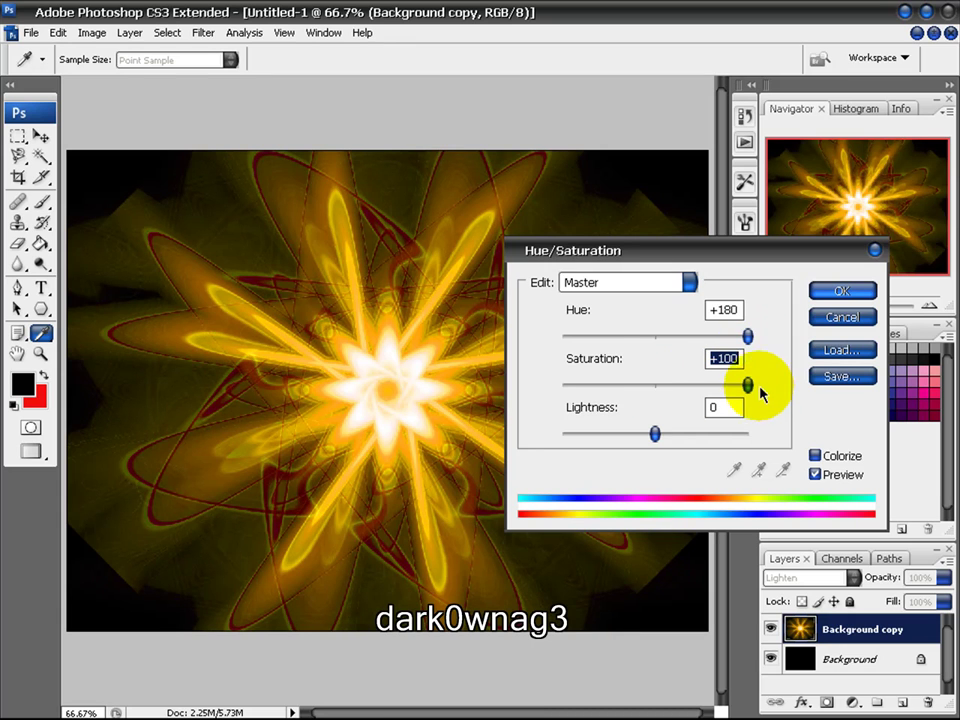
mouse_move(750, 336)
left_mouse_down()
mouse_move(547, 337)
mouse_move(586, 342)
left_mouse_up()
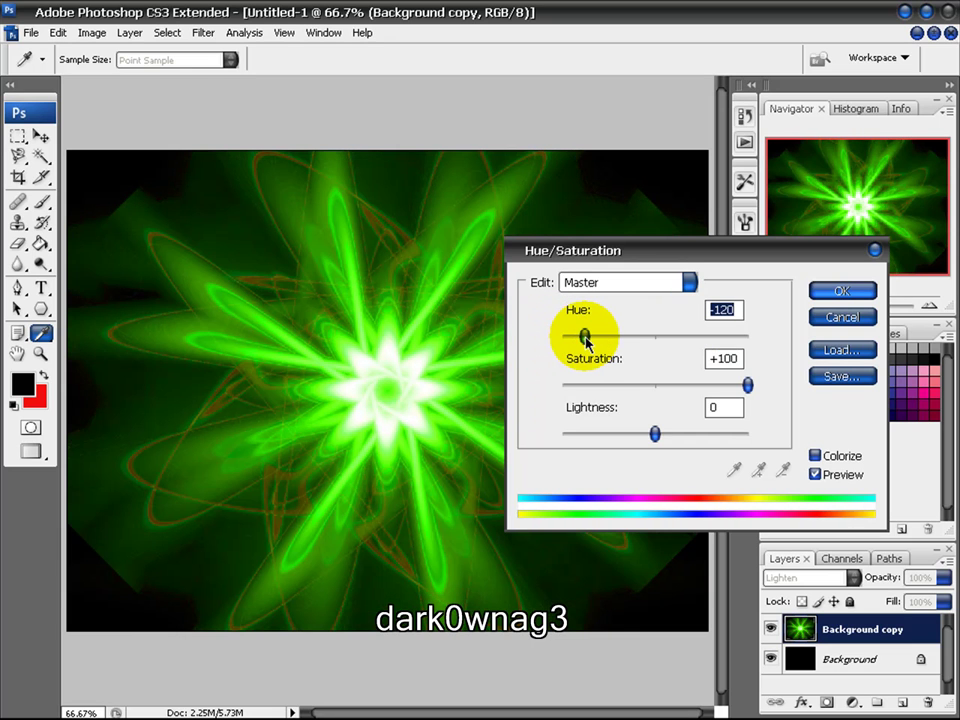
left_click(836, 290)
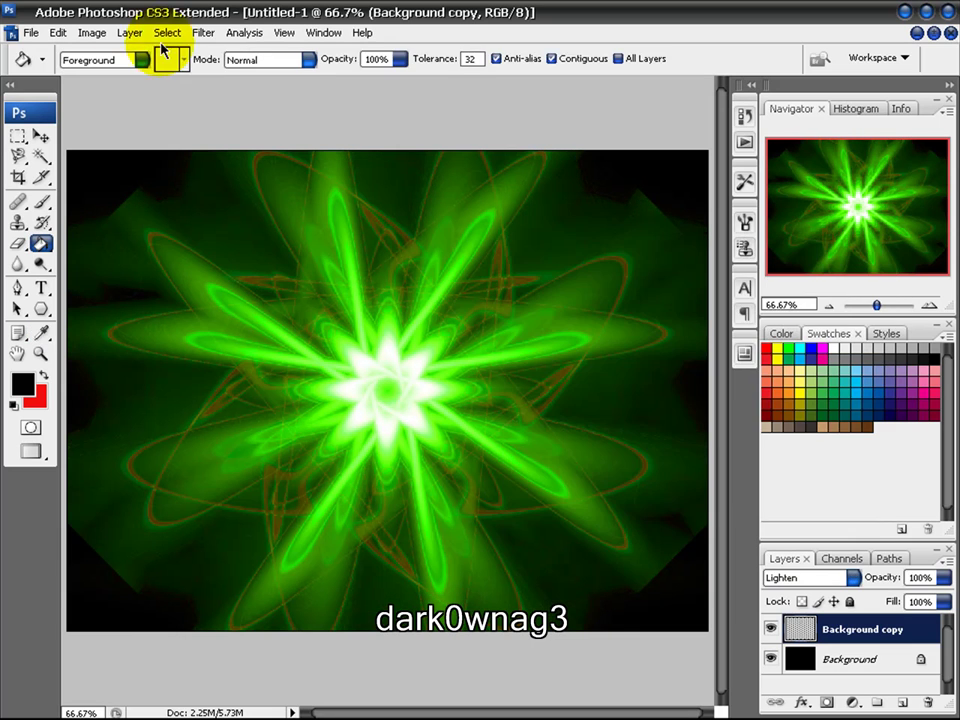
Step: Reapply Hue/Saturation with Saturation +100 and Hue +120 for a blue star
left_click(64, 32)
mouse_move(117, 78)
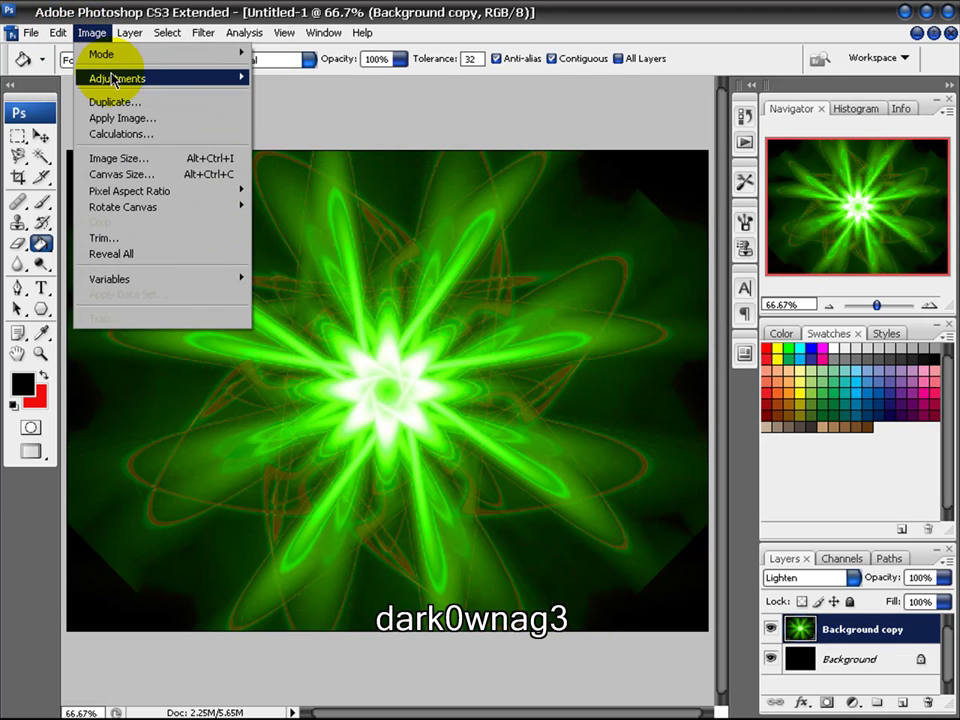
left_click(300, 213)
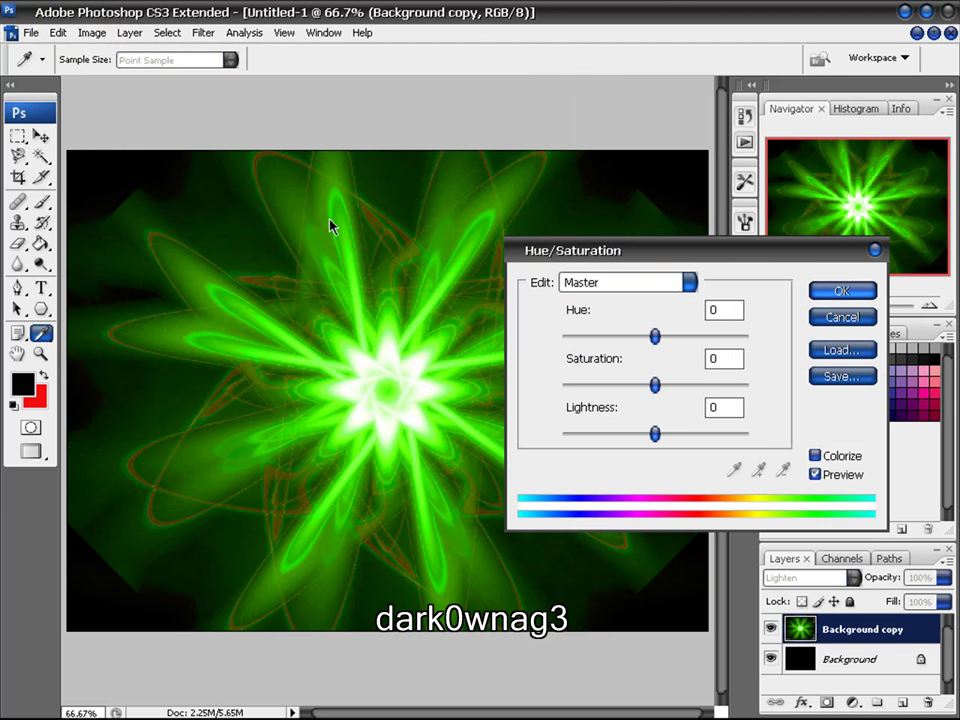
left_click_drag(656, 384, 765, 390)
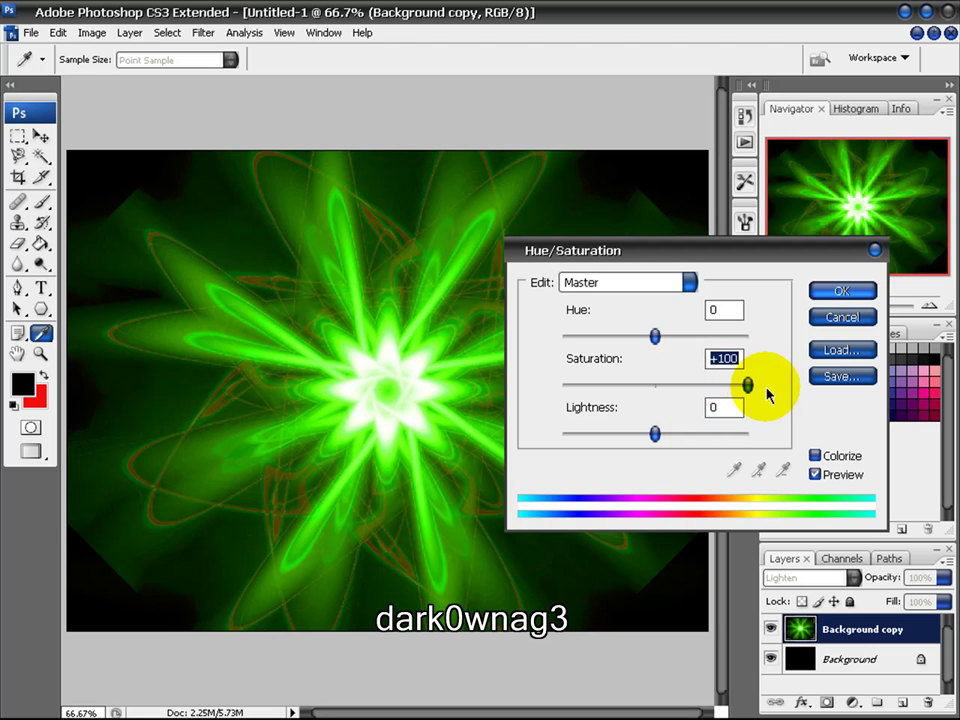
mouse_move(655, 336)
left_mouse_down()
mouse_move(773, 342)
mouse_move(561, 335)
mouse_move(727, 340)
left_mouse_up()
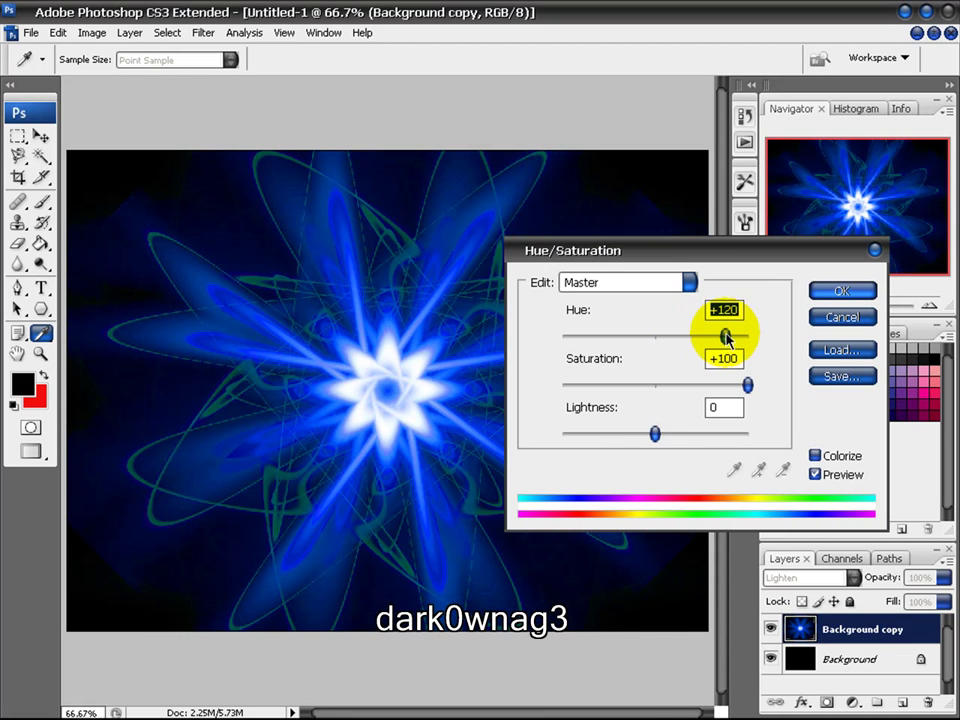
left_click(841, 290)
key("g")
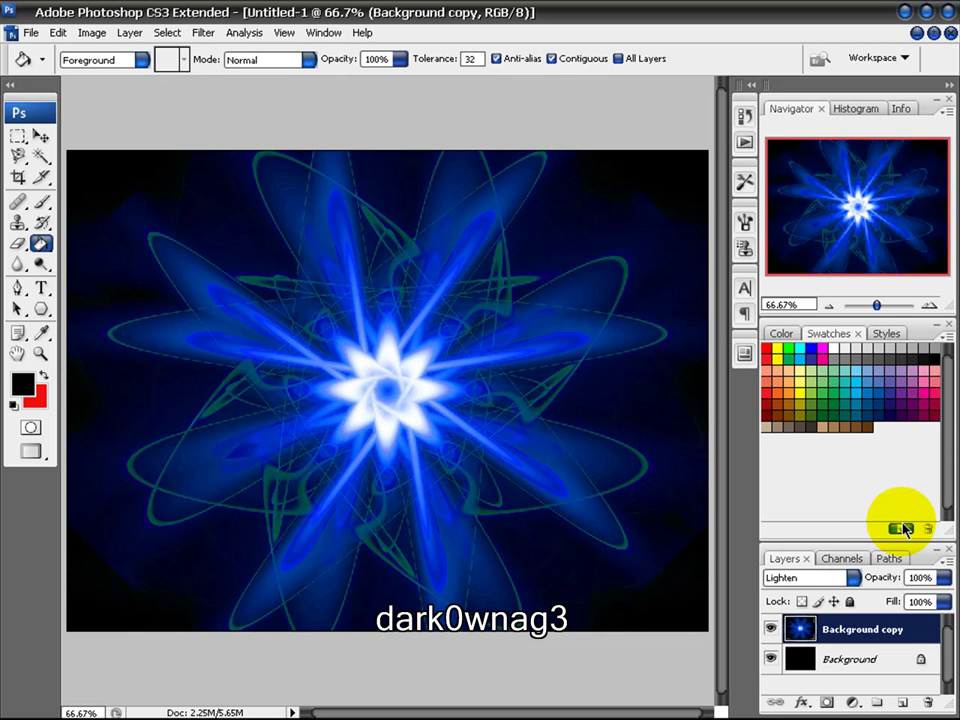
Step: Merge the star into the Background and save as JPEG 'circle abstract' in My Documents
right_click(876, 633)
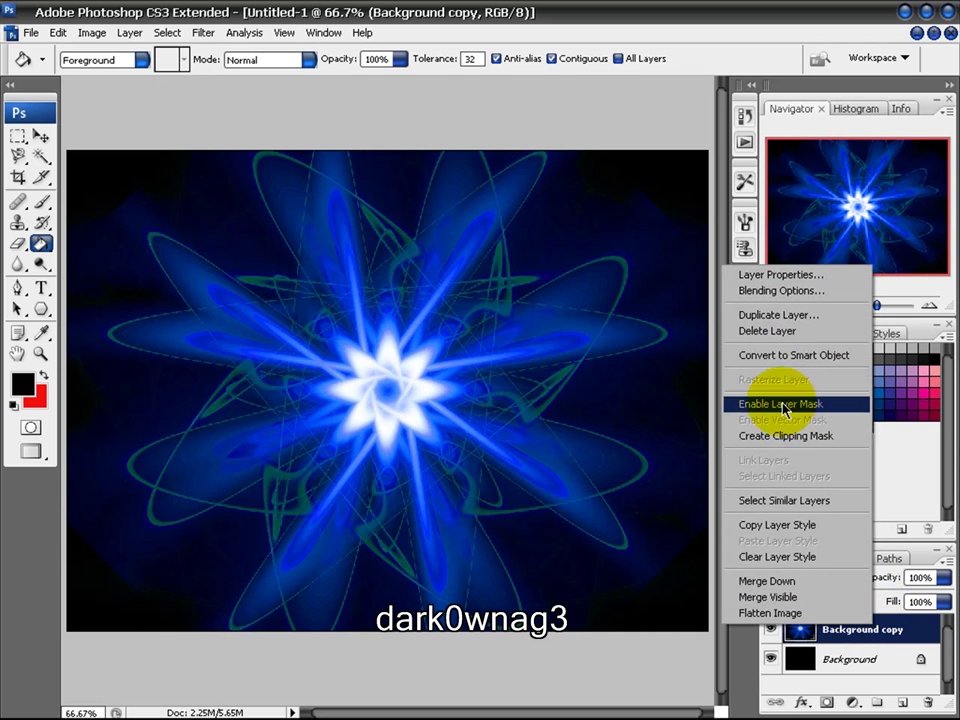
left_click(777, 581)
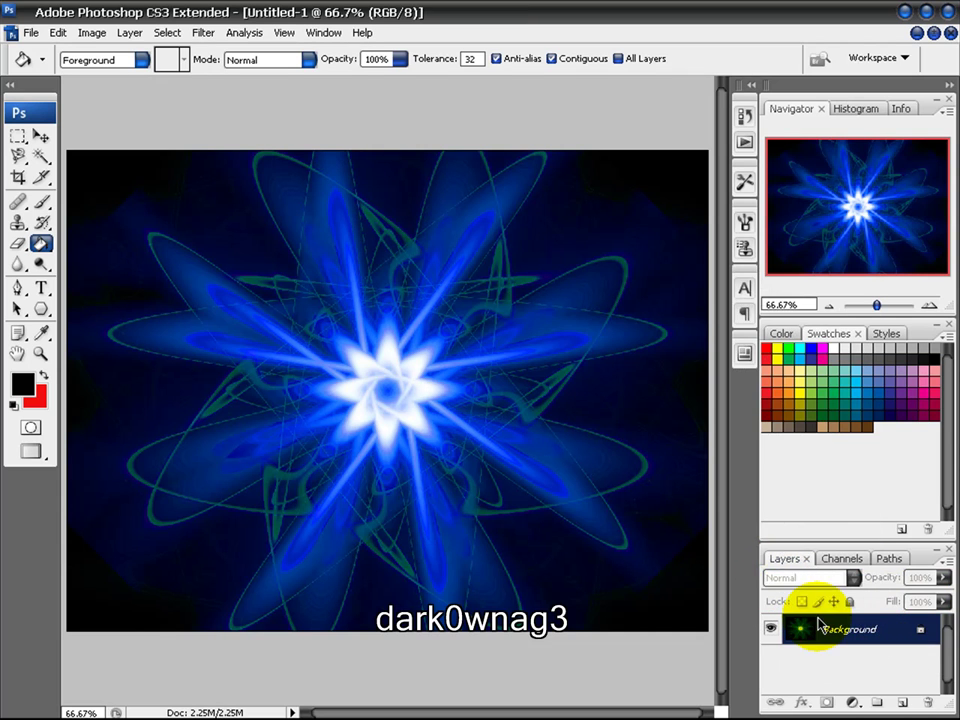
left_click(30, 32)
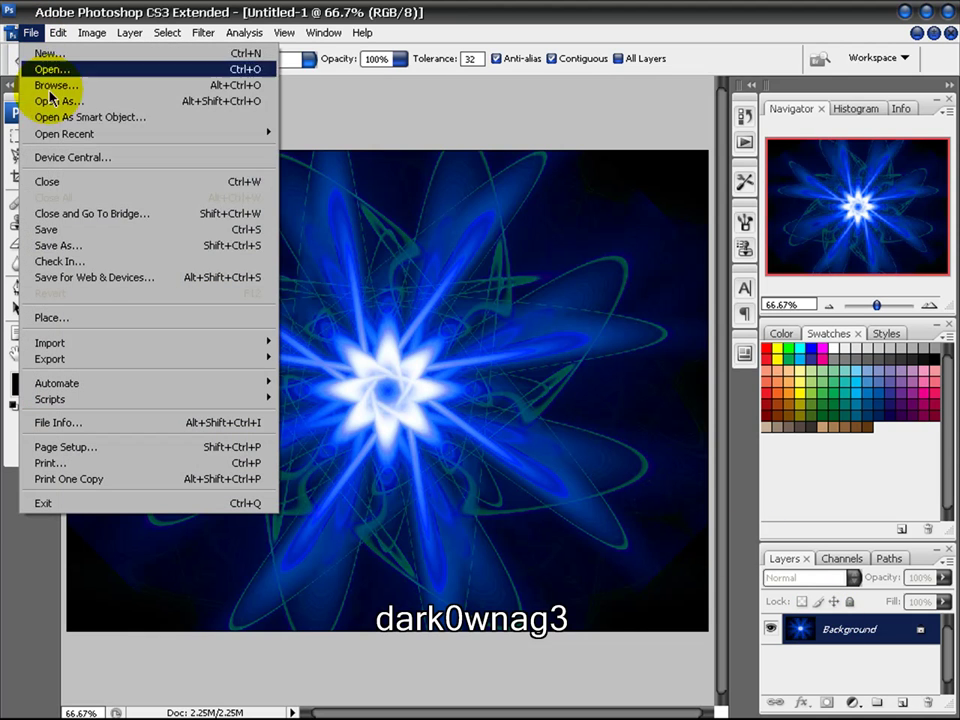
left_click(84, 247)
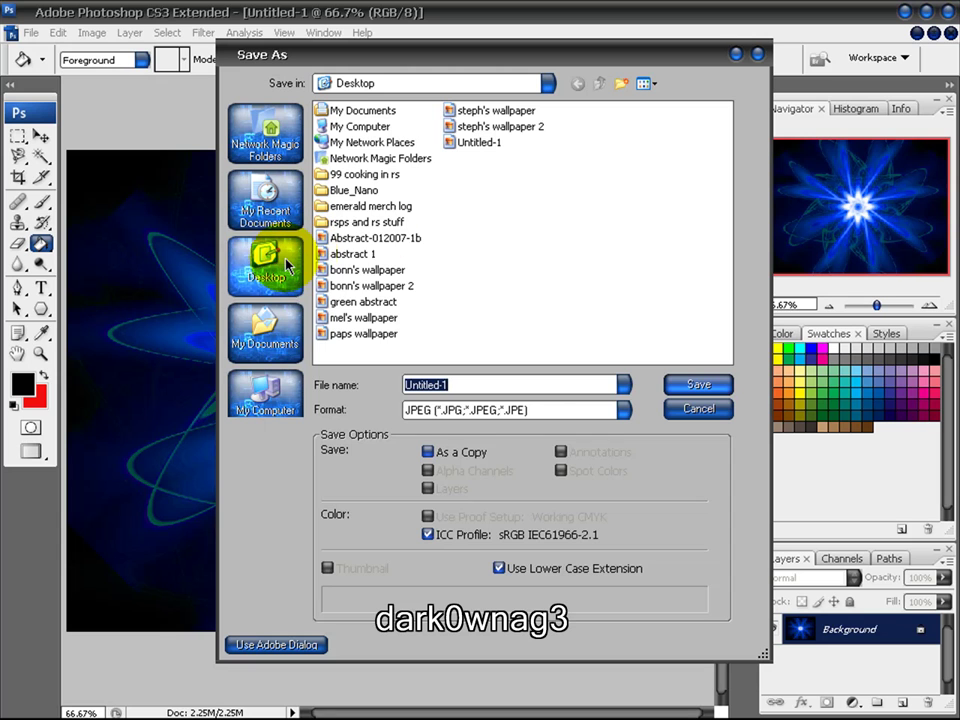
left_click(280, 328)
type("circle abstract")
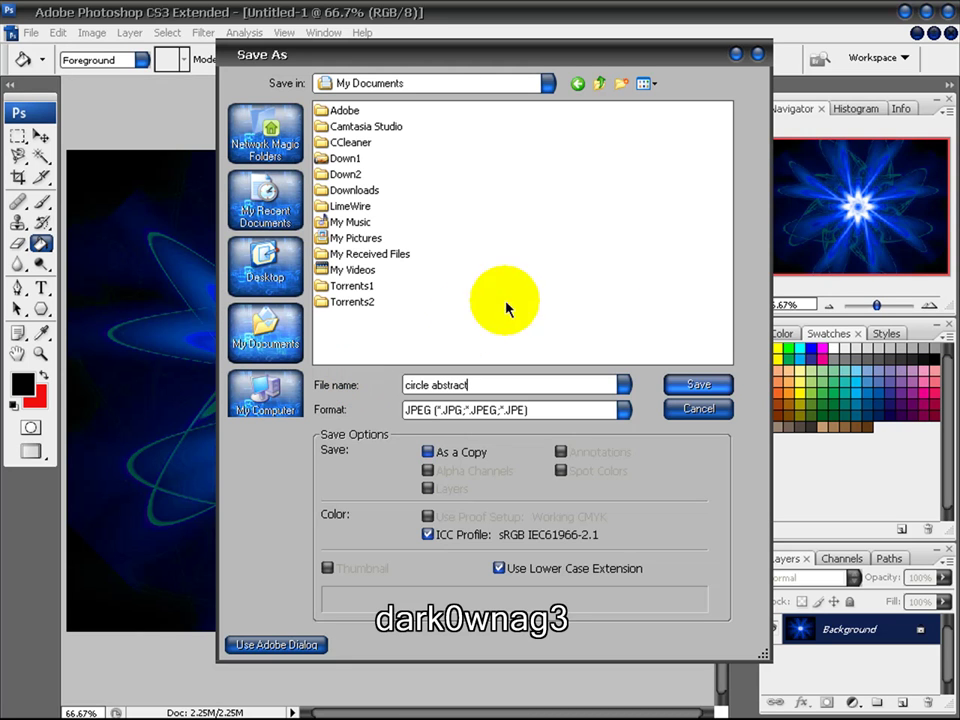
left_click(700, 384)
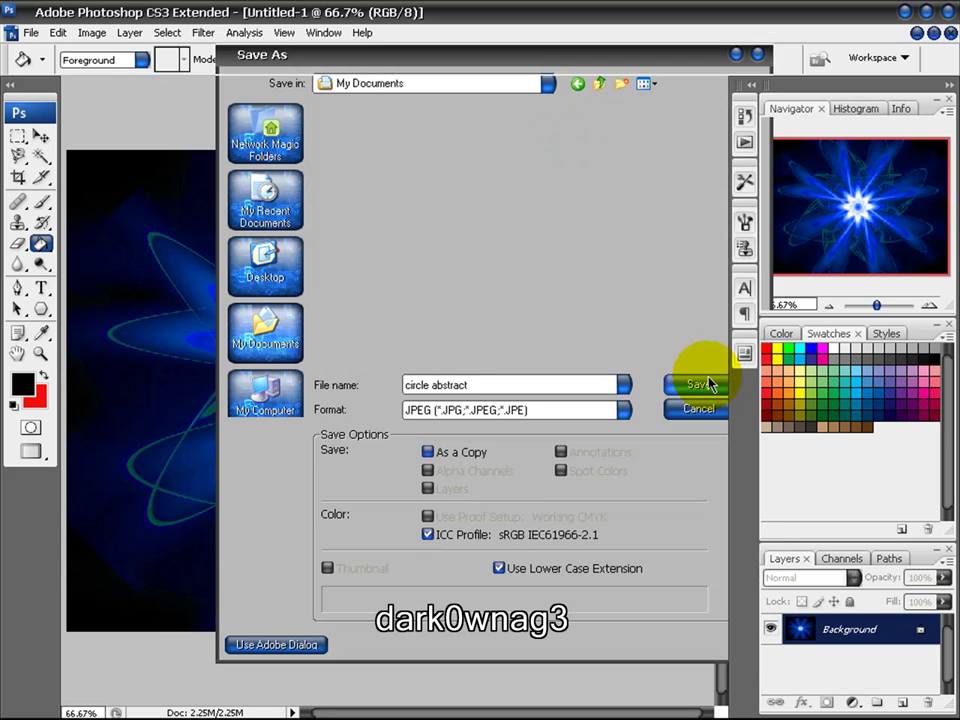
Step: Set JPEG quality to Maximum and confirm the save
left_click(481, 233)
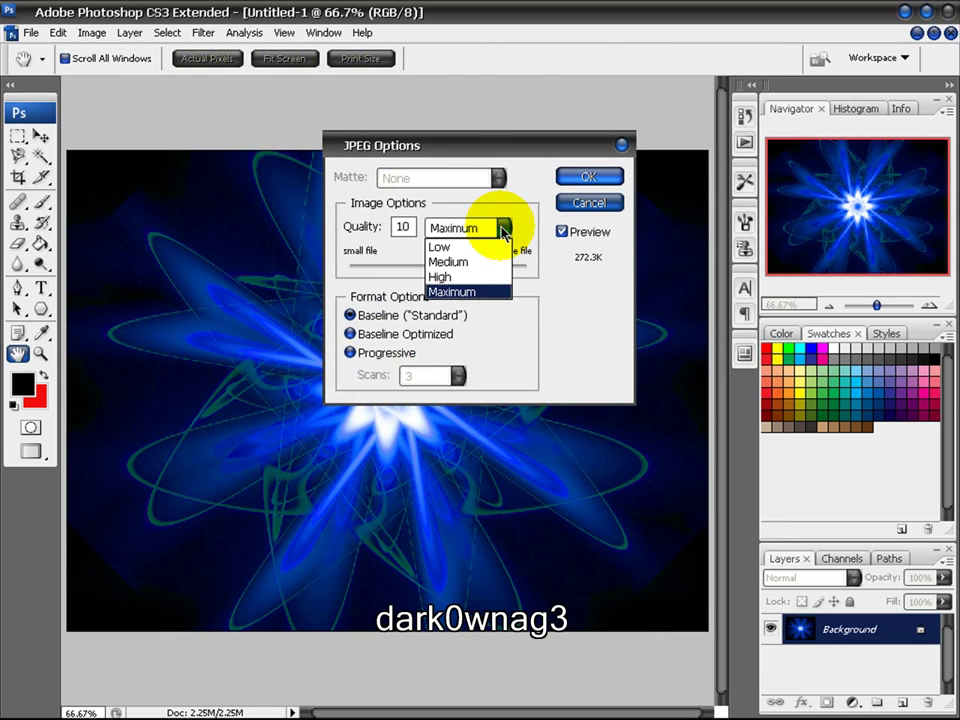
left_click(461, 293)
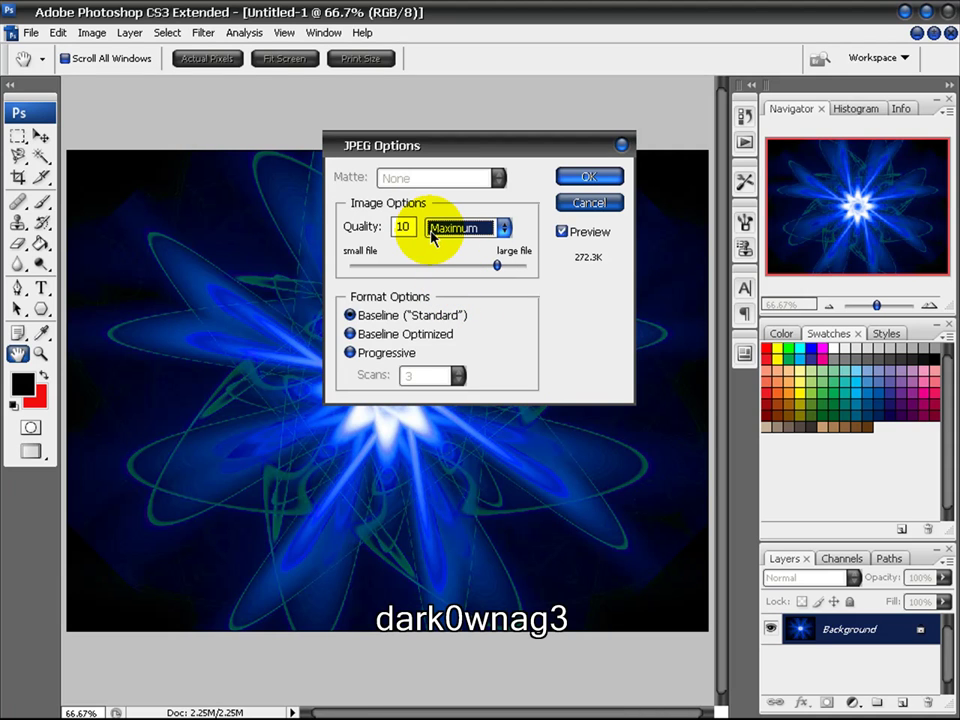
left_click(585, 177)
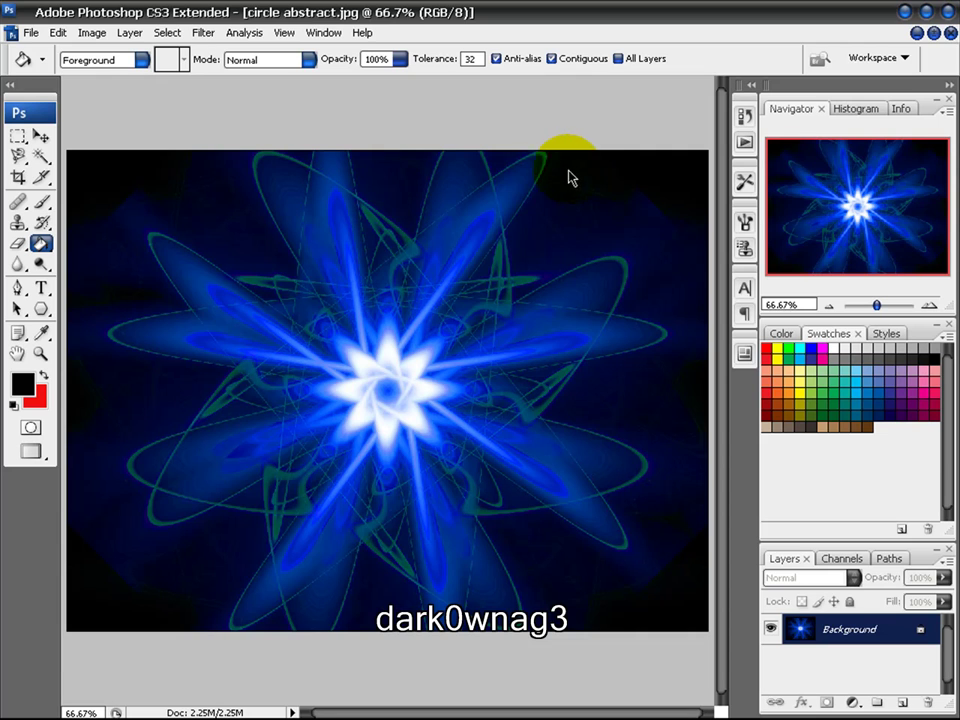